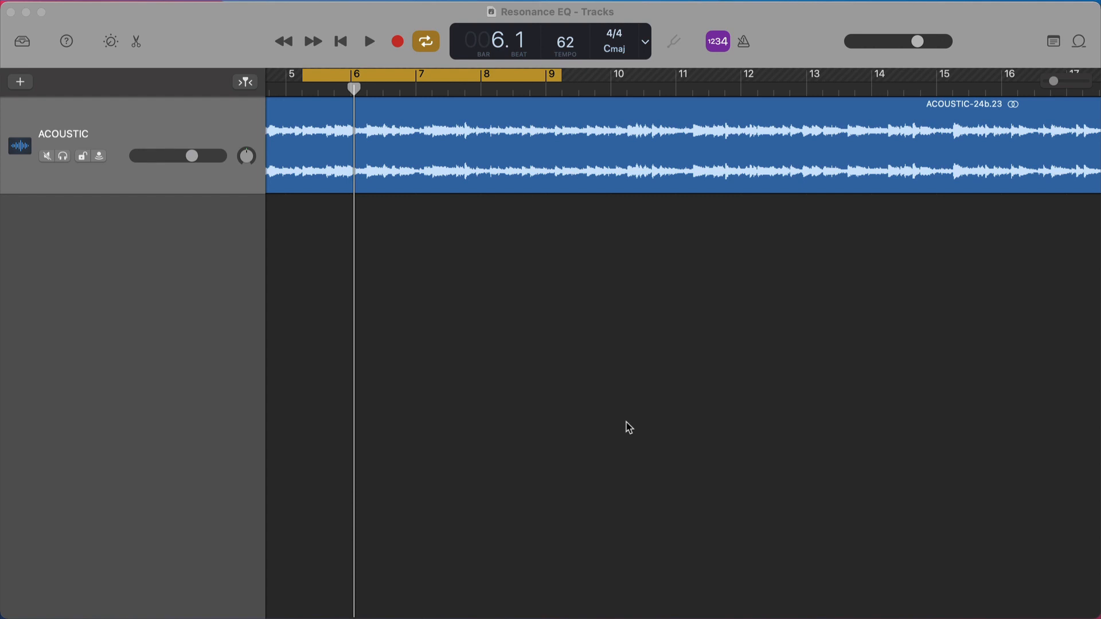
Step: Play back the looped section of the ACOUSTIC track, show the track's Smart Controls, and stop playback
left_click(626, 421)
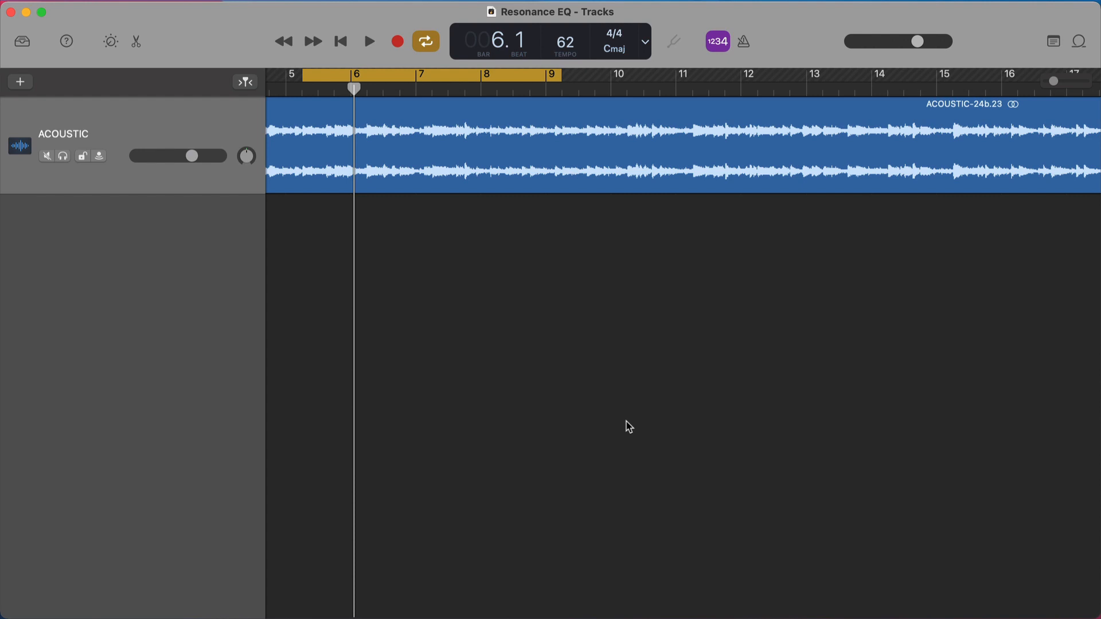
key("space")
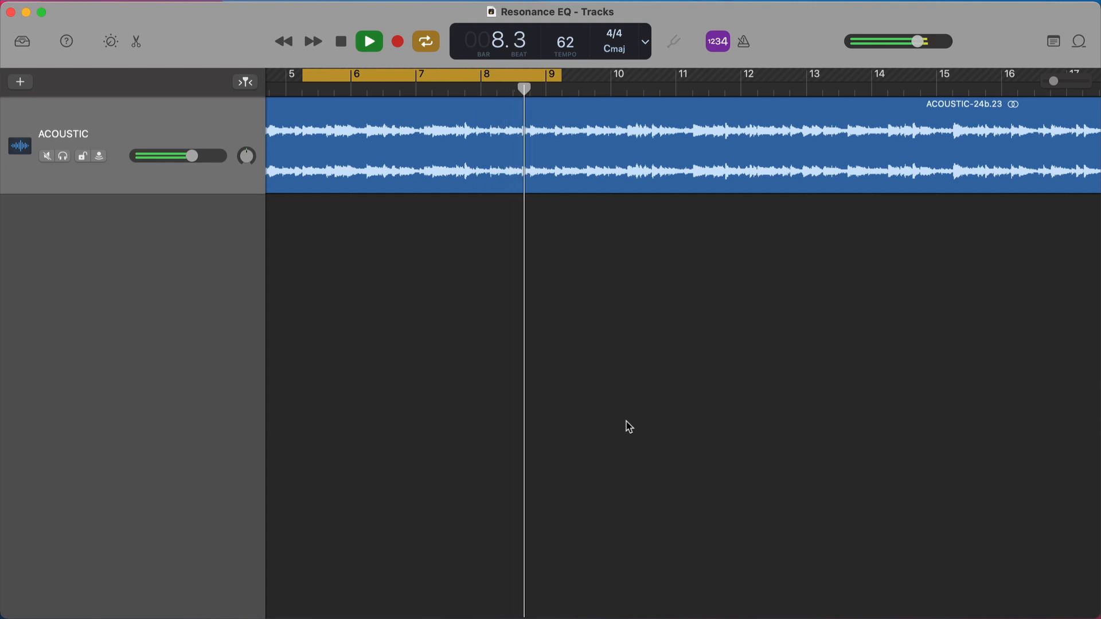
key("b")
key("space")
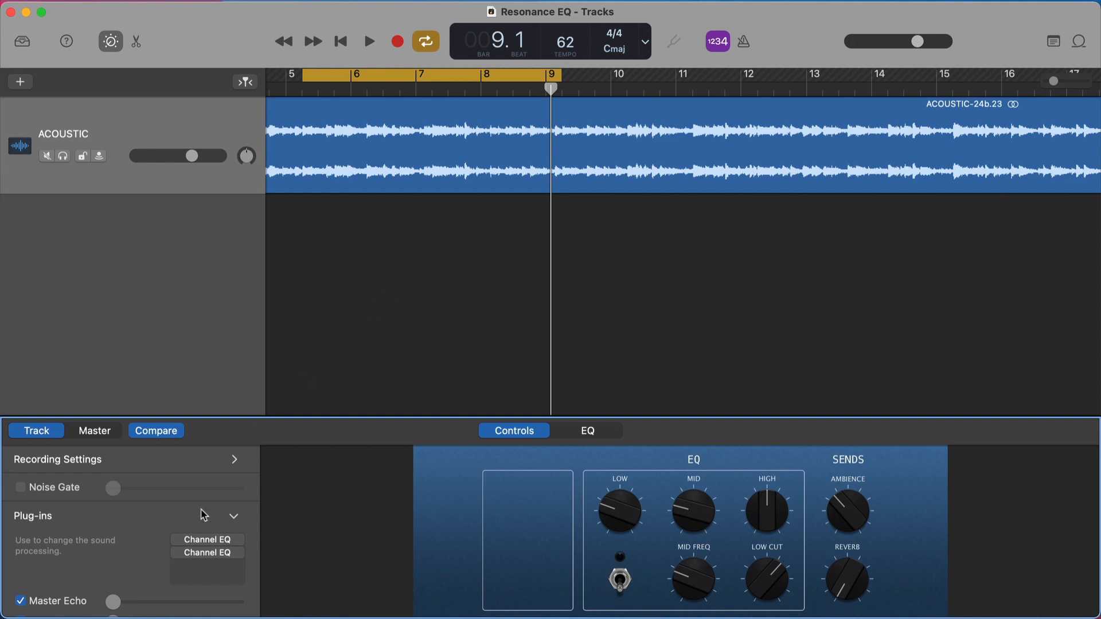
Step: Open the first Channel EQ plug-in on the ACOUSTIC track and reposition its window so the whole EQ graph is visible
left_click(197, 539)
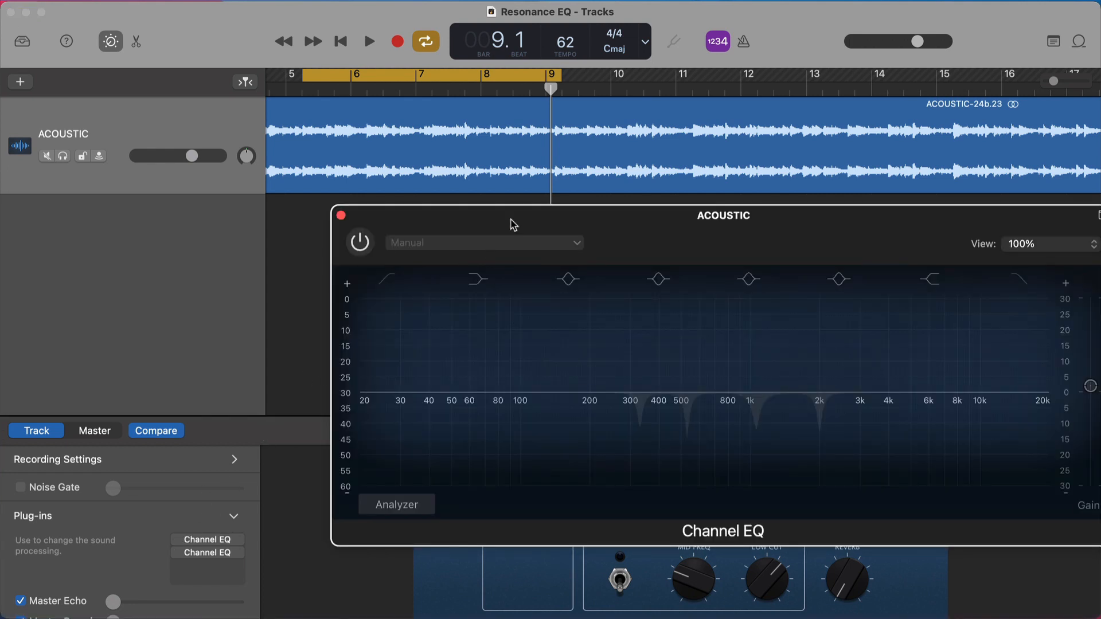
left_click_drag(511, 221, 406, 219)
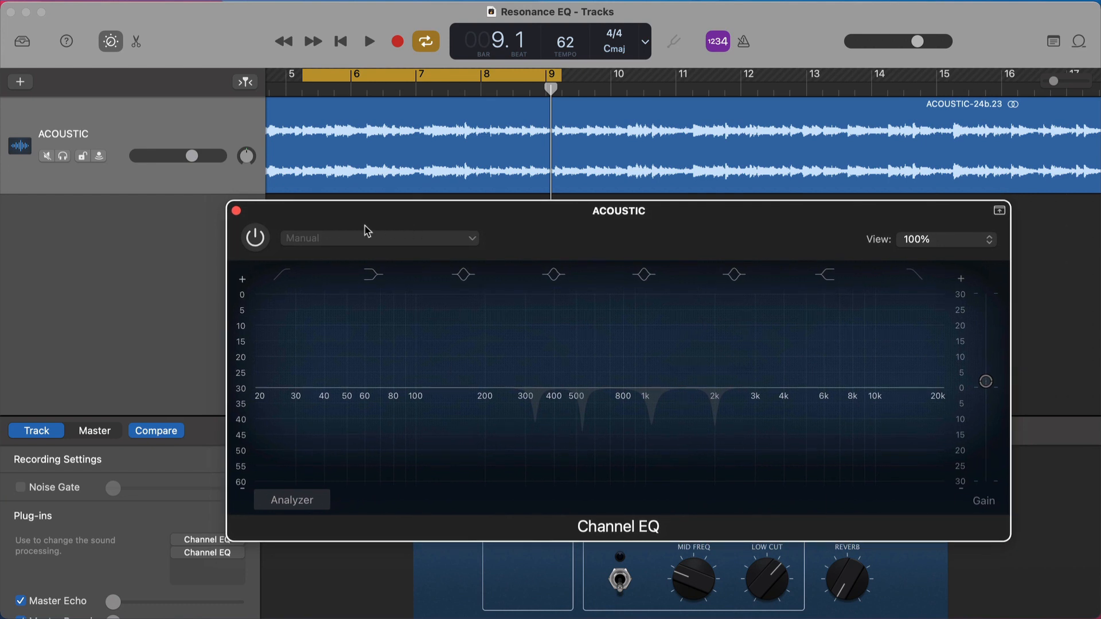
left_click_drag(304, 213, 314, 206)
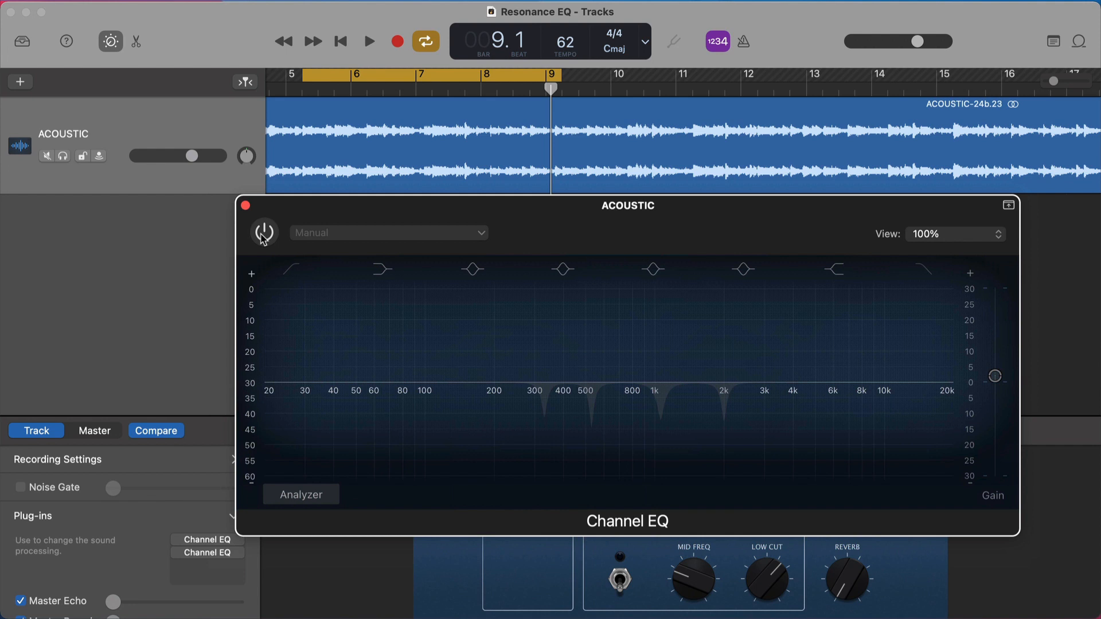
Step: Compare the looped section with the Channel EQ on and bypassed by toggling it repeatedly during playback
key("space")
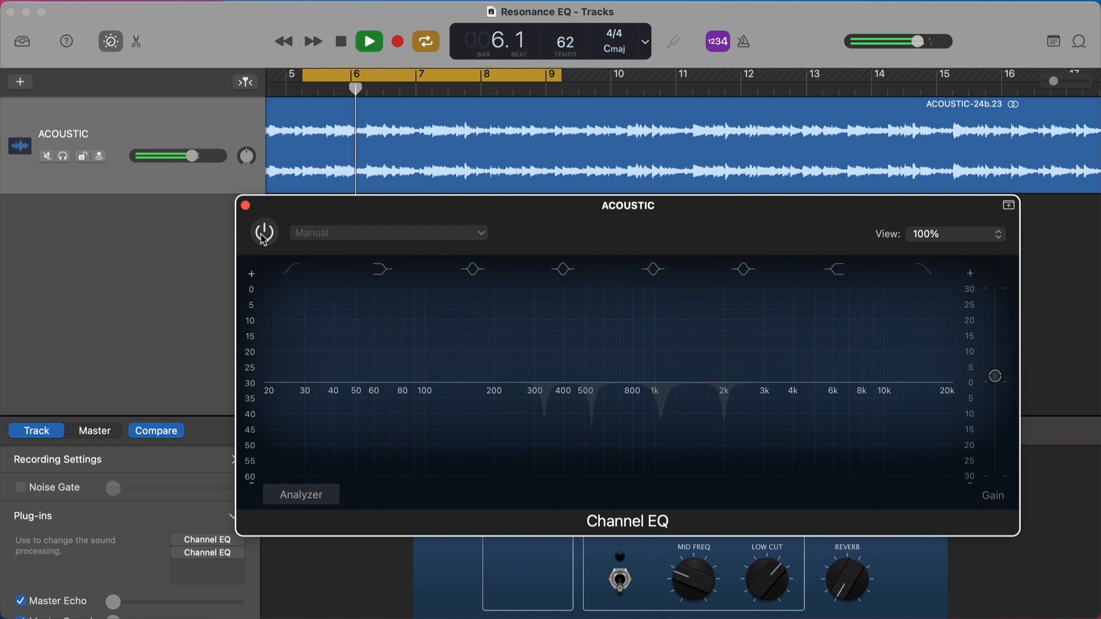
left_click(263, 236)
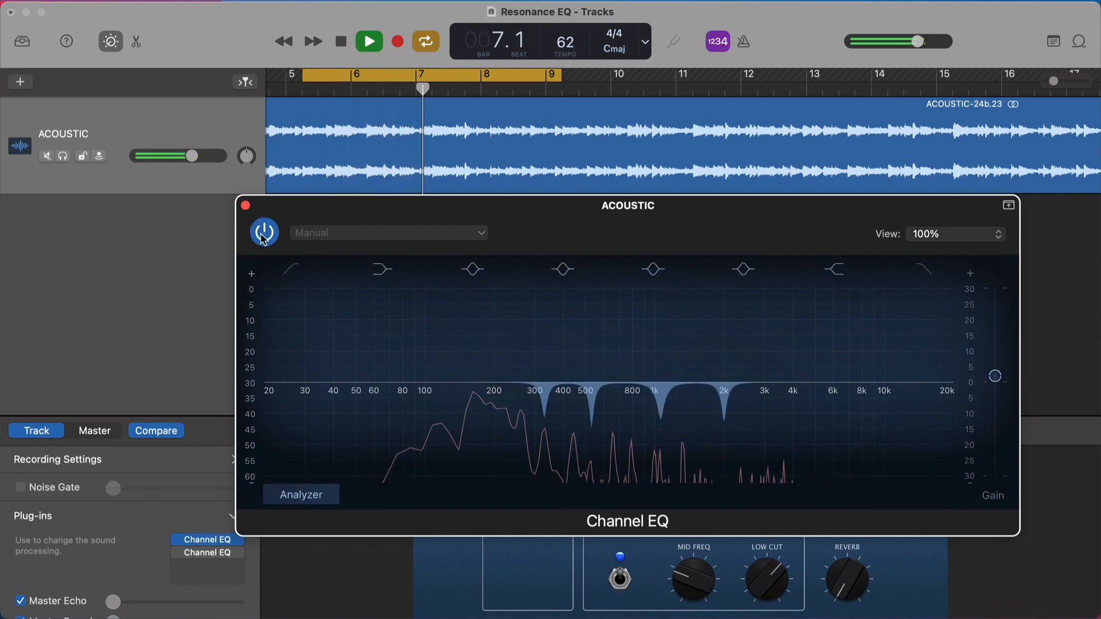
left_click(263, 236)
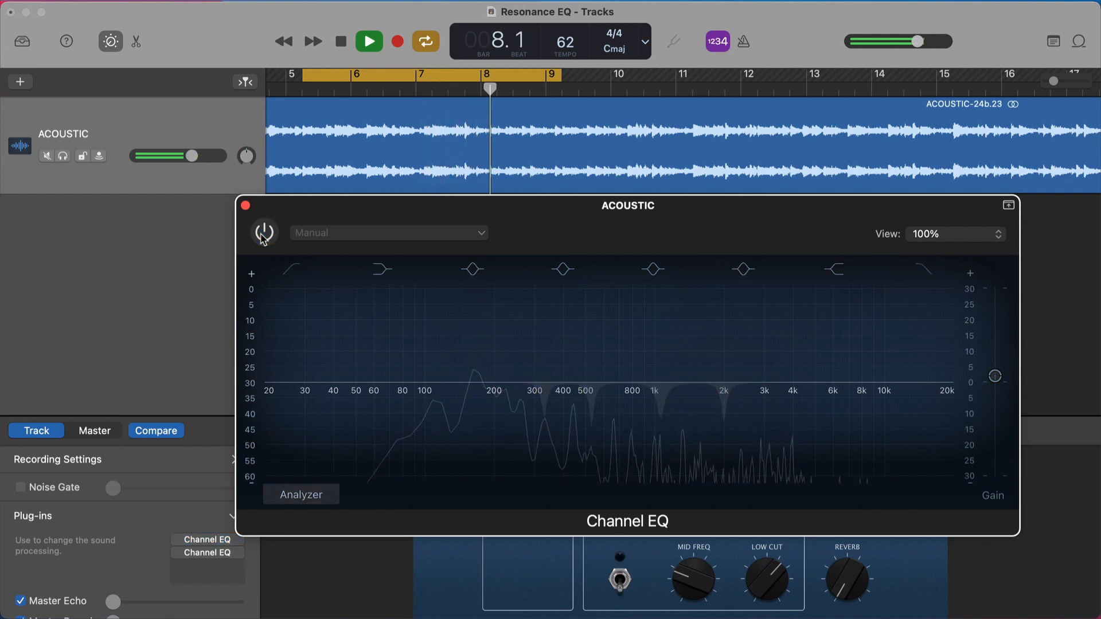
left_click(264, 237)
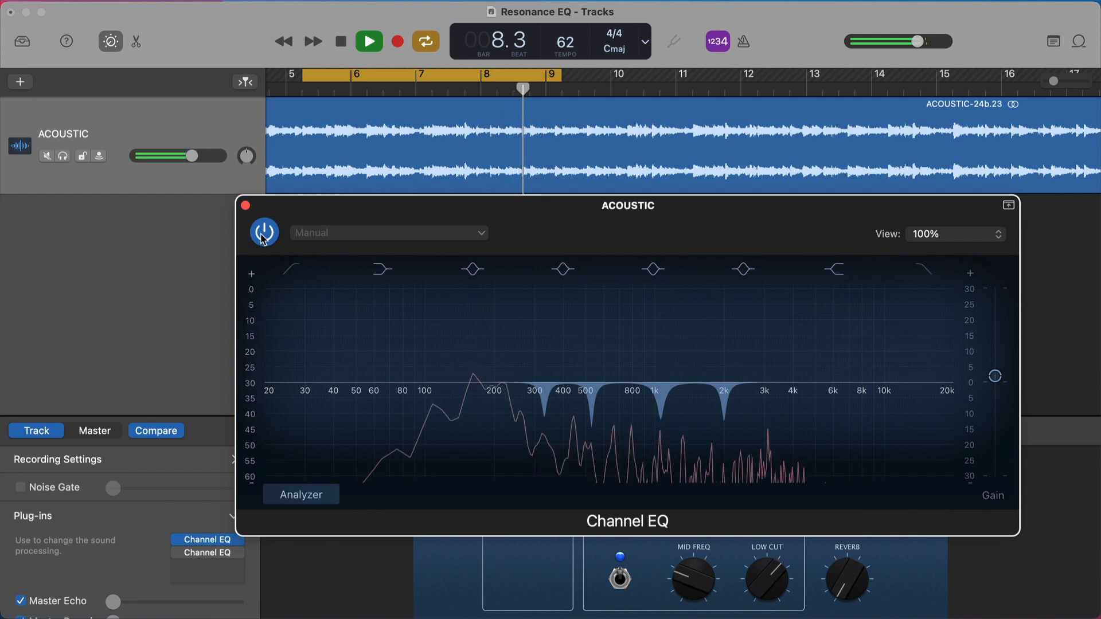
left_click(263, 237)
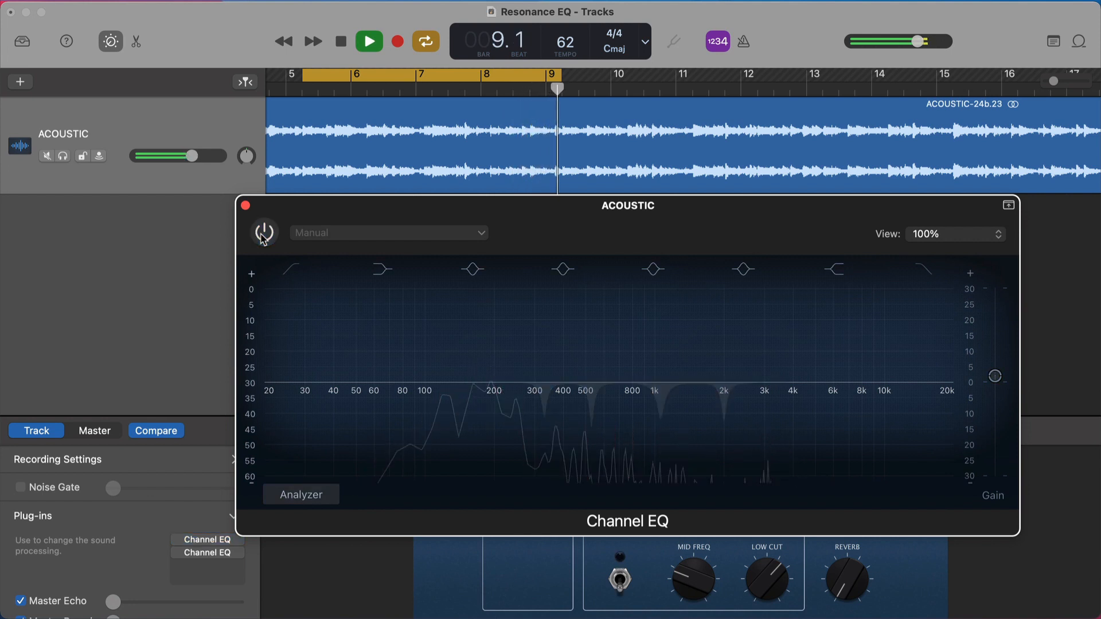
left_click(264, 236)
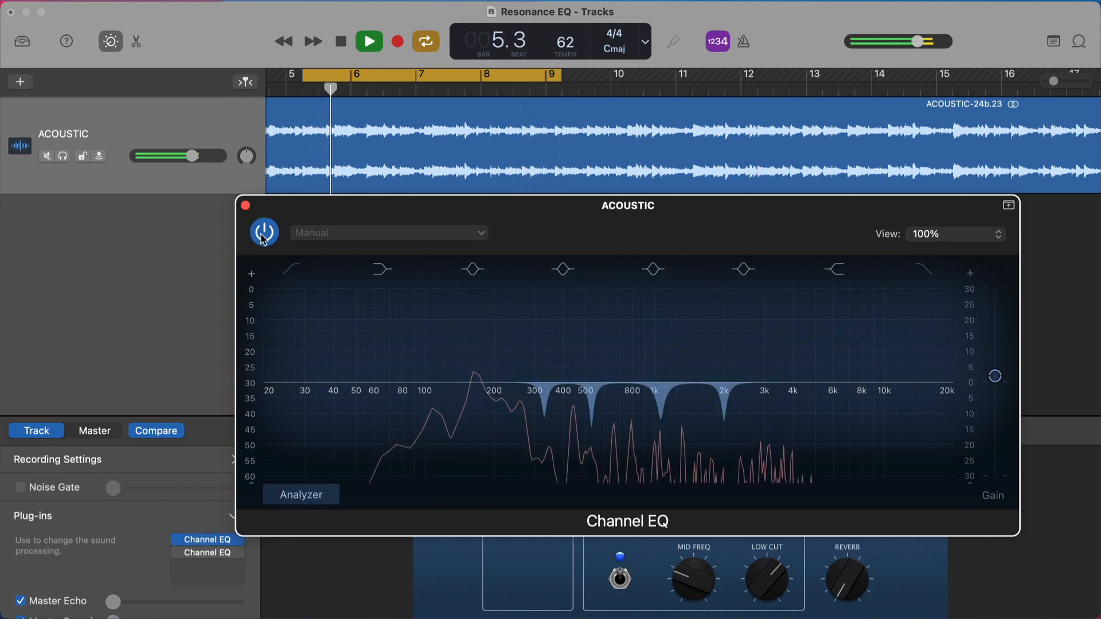
left_click(263, 237)
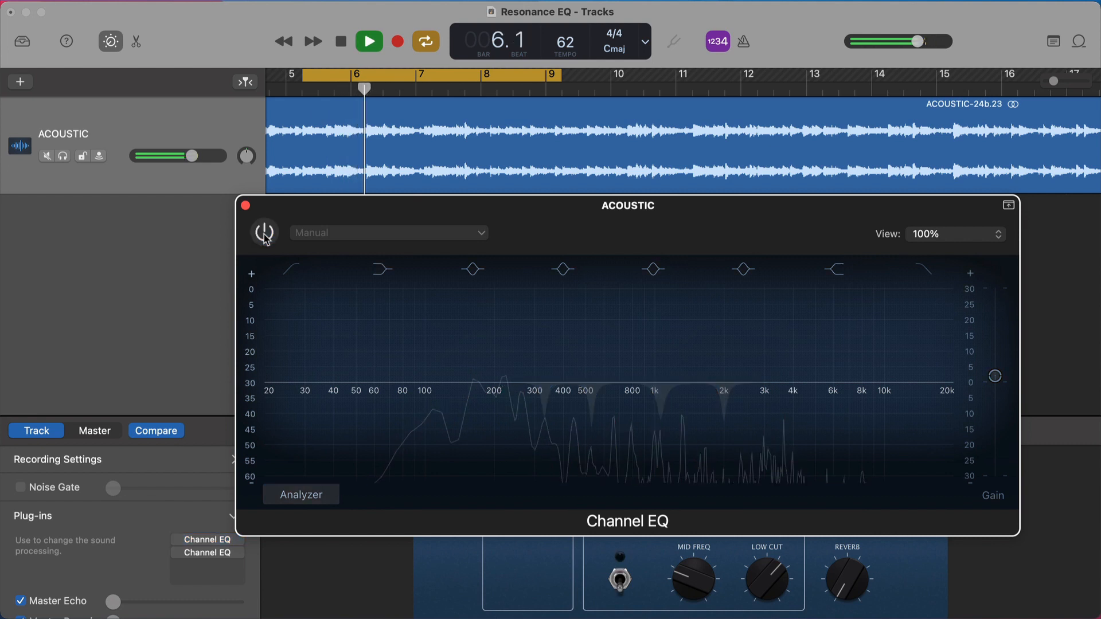
key("space")
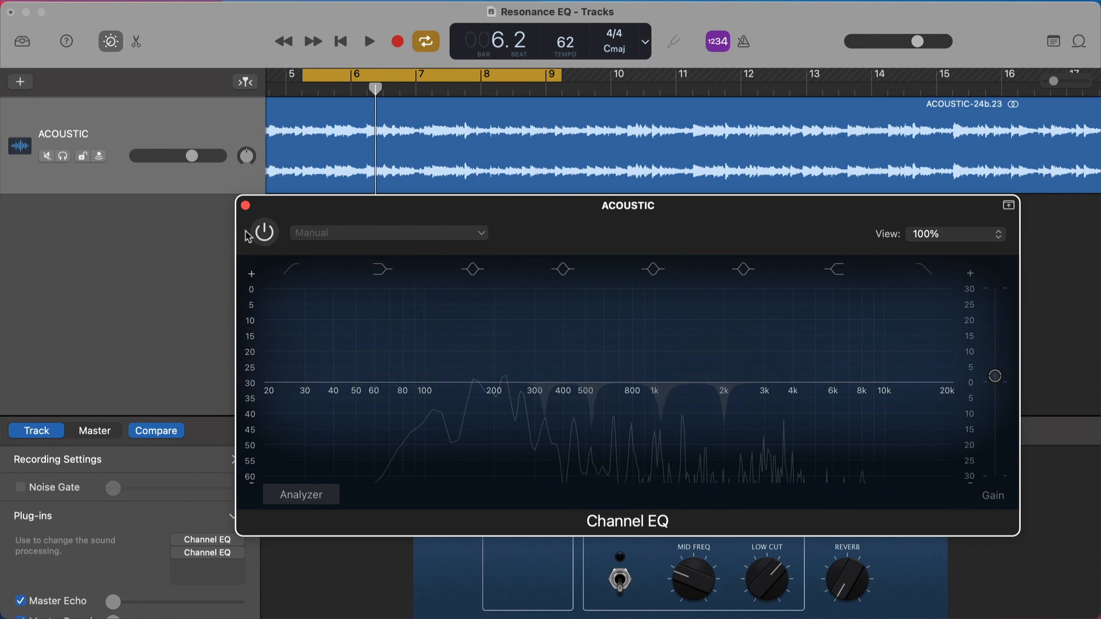
Step: Turn the Channel EQ on and disable the 330 Hz, 530 Hz and 2000 Hz bands, keeping only the 1060 Hz band active
left_click(265, 235)
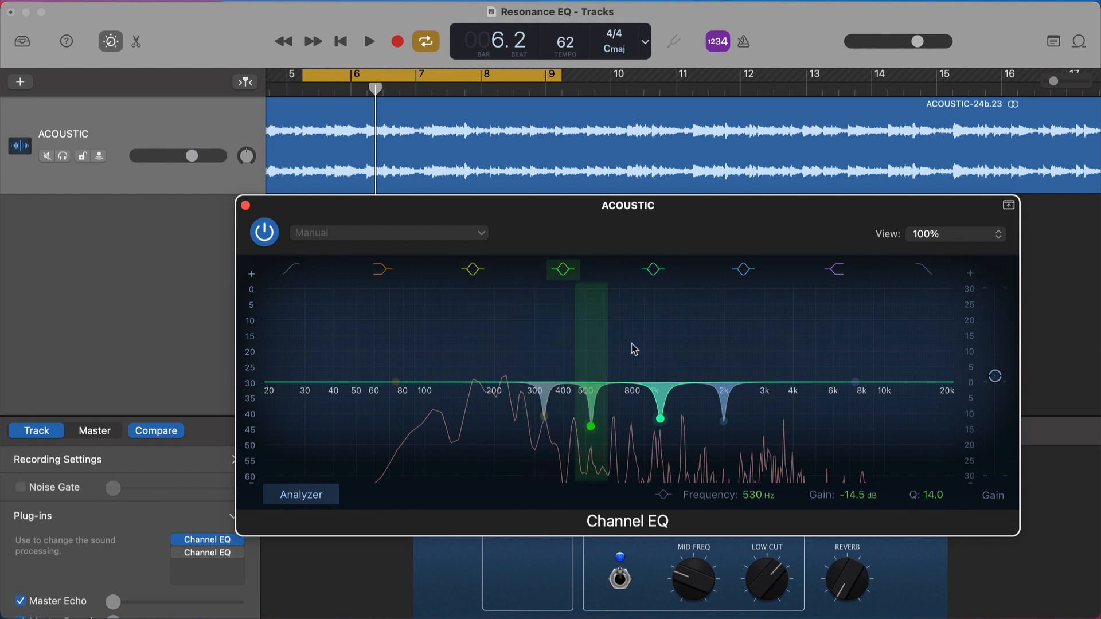
left_click(471, 270)
left_click(561, 269)
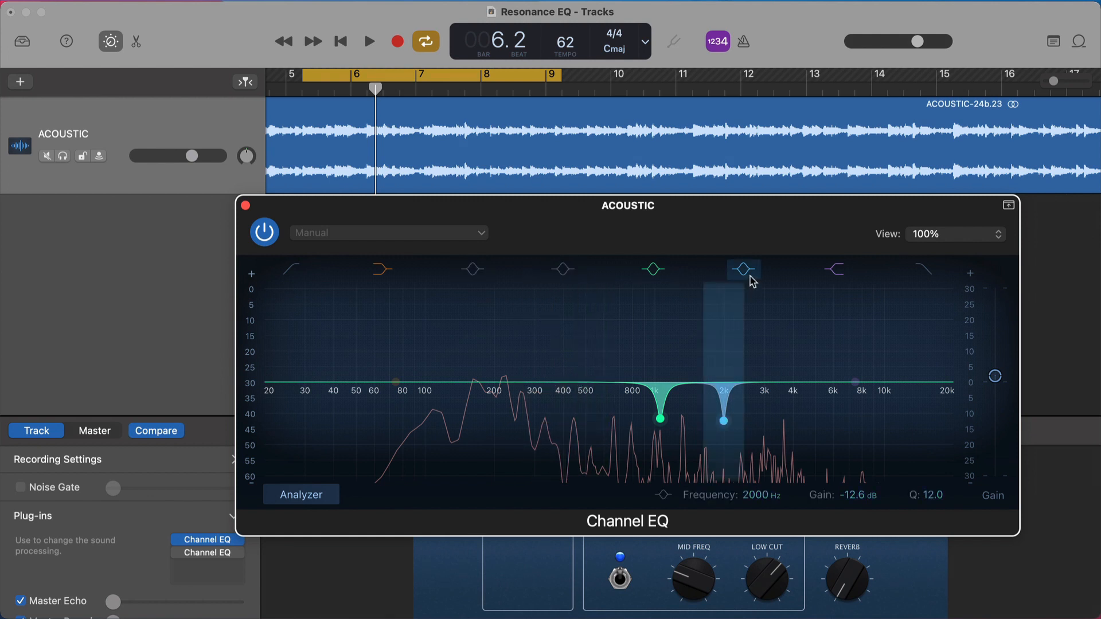
left_click(753, 281)
Step: Audition the 1060 Hz band's gain during playback, comparing the loop with the band off and on
key("space")
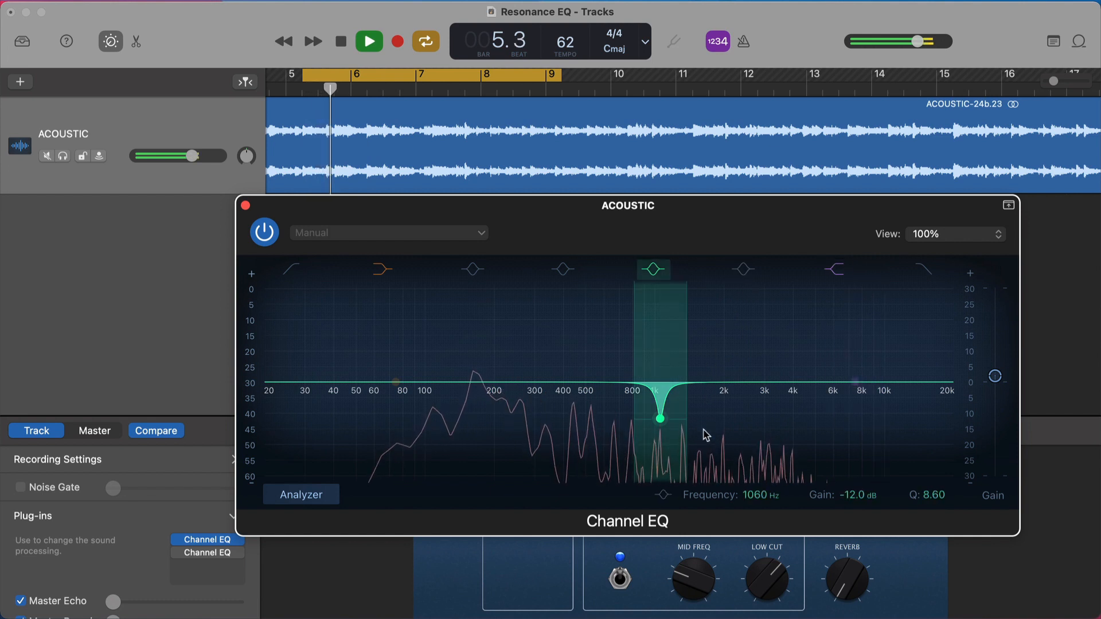
mouse_move(849, 496)
left_mouse_down()
mouse_move(850, 462)
mouse_move(849, 499)
left_mouse_up()
left_click(652, 269)
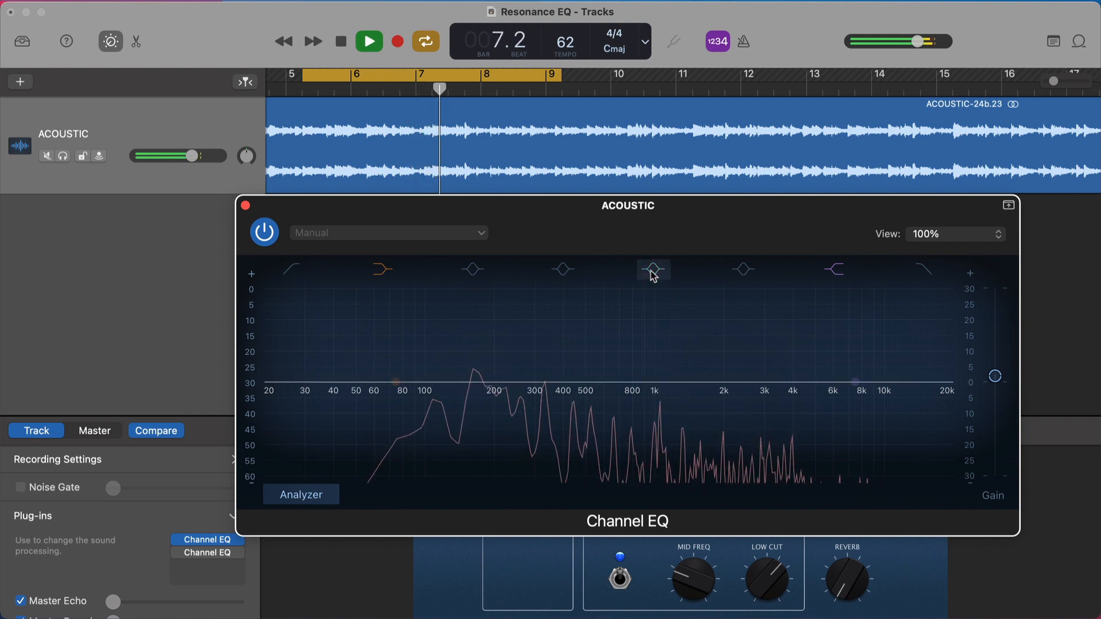
left_click(653, 269)
key("space")
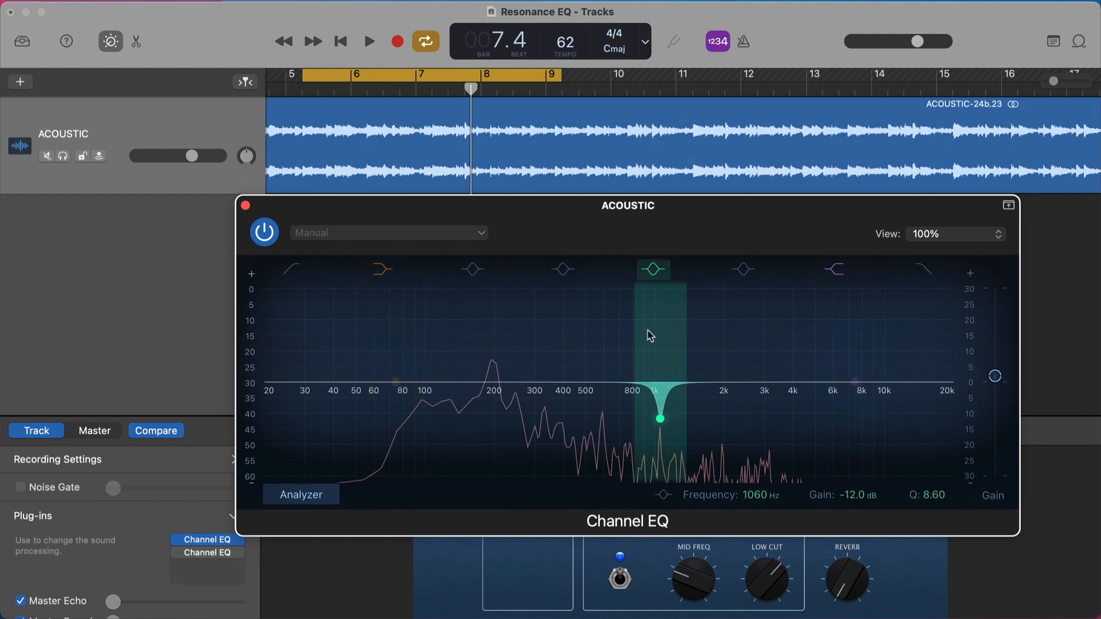
Step: Enable the 530 Hz band, boost it to +22.1 dB during playback to hear the resonance, and cut its gain to -13.9 dB
left_click(562, 270)
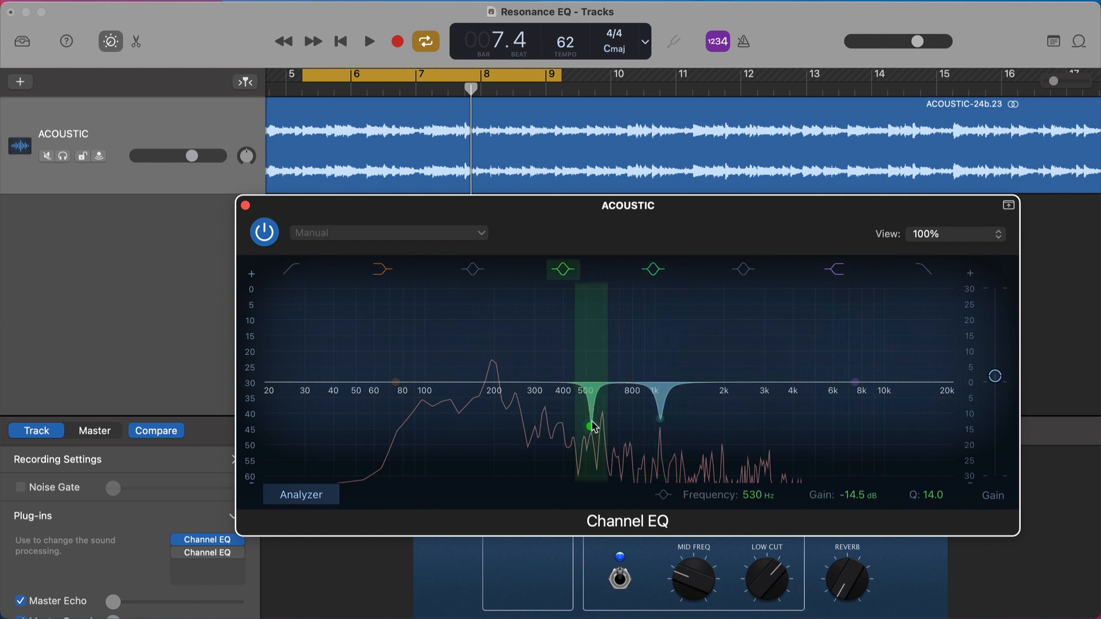
left_click(652, 270)
key("space")
left_click(652, 269)
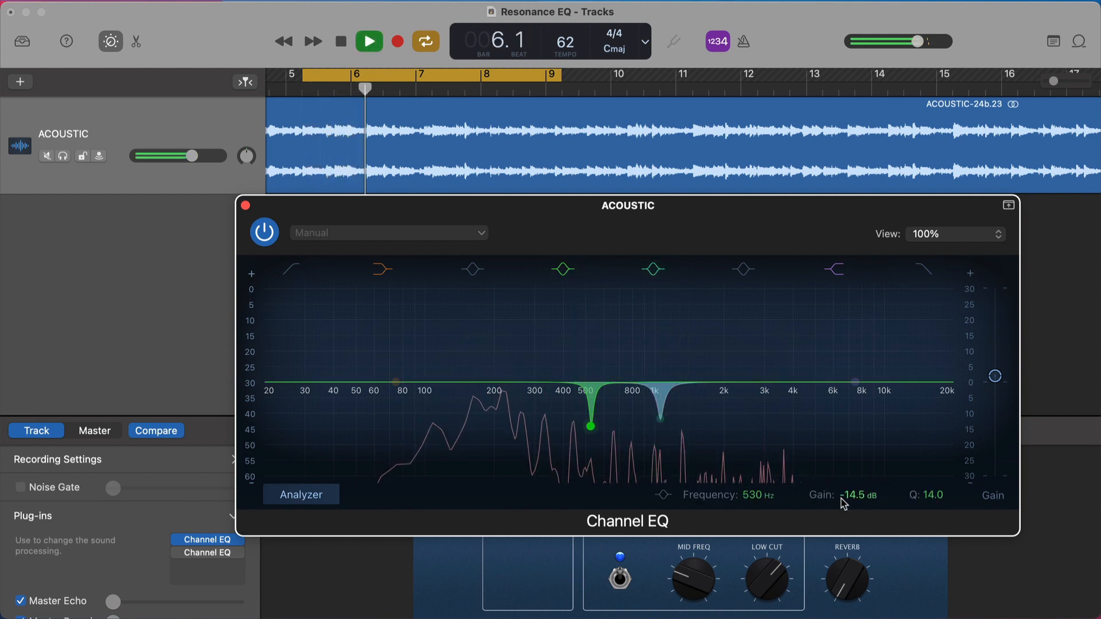
left_click_drag(858, 496, 858, 435)
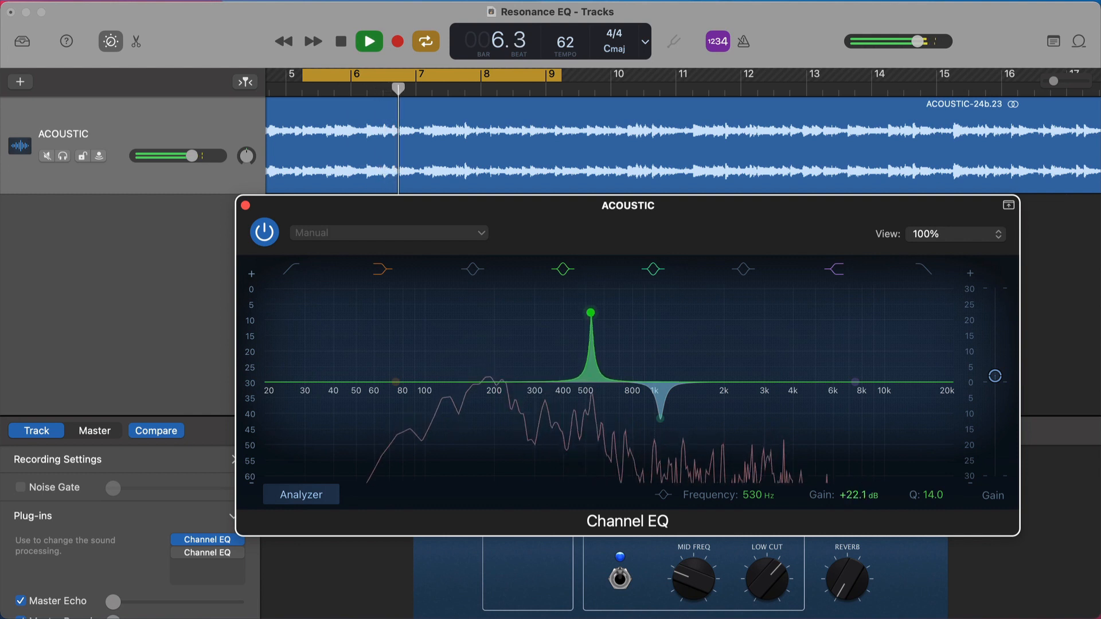
left_click_drag(591, 318, 591, 430)
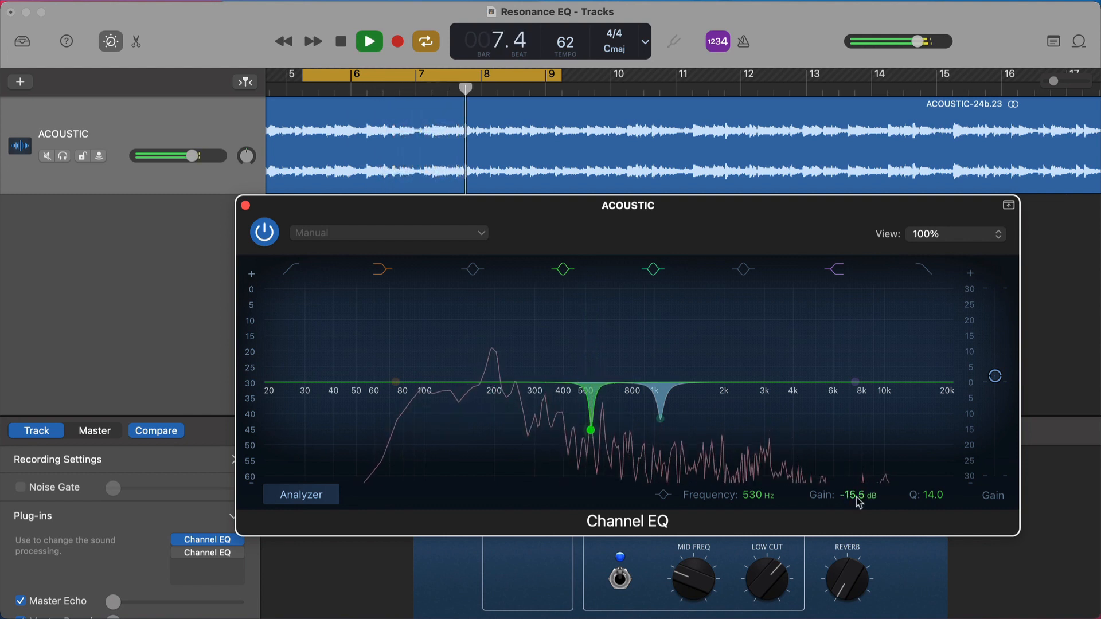
left_click_drag(862, 496, 861, 486)
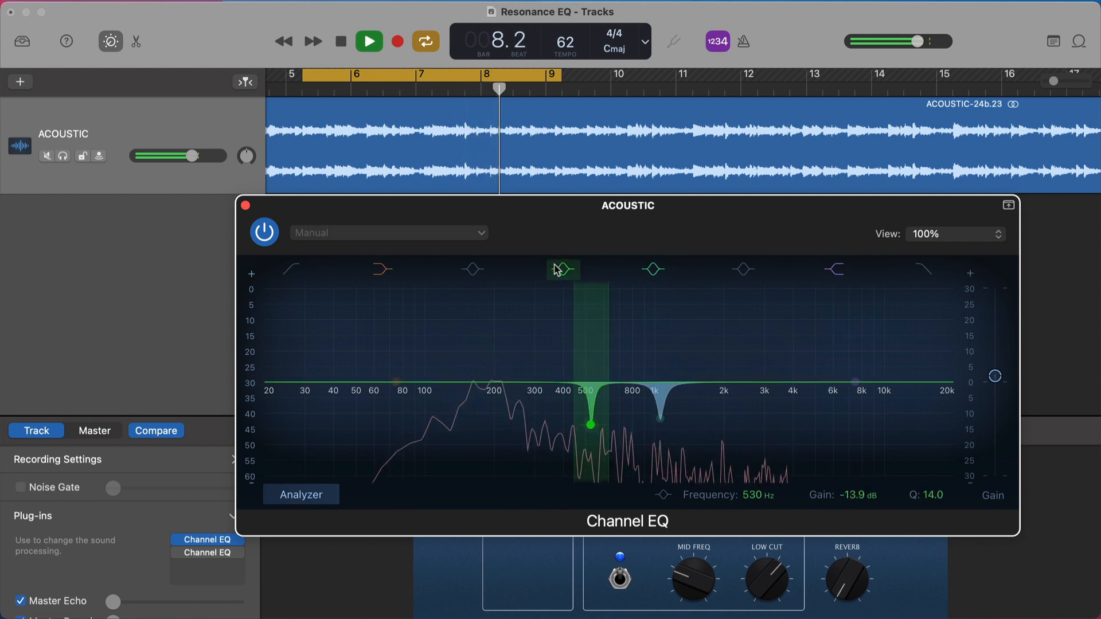
Step: Compare the loop with the 530 Hz band off and on, stop playback, and leave the band enabled
left_click(561, 269)
left_click(559, 270)
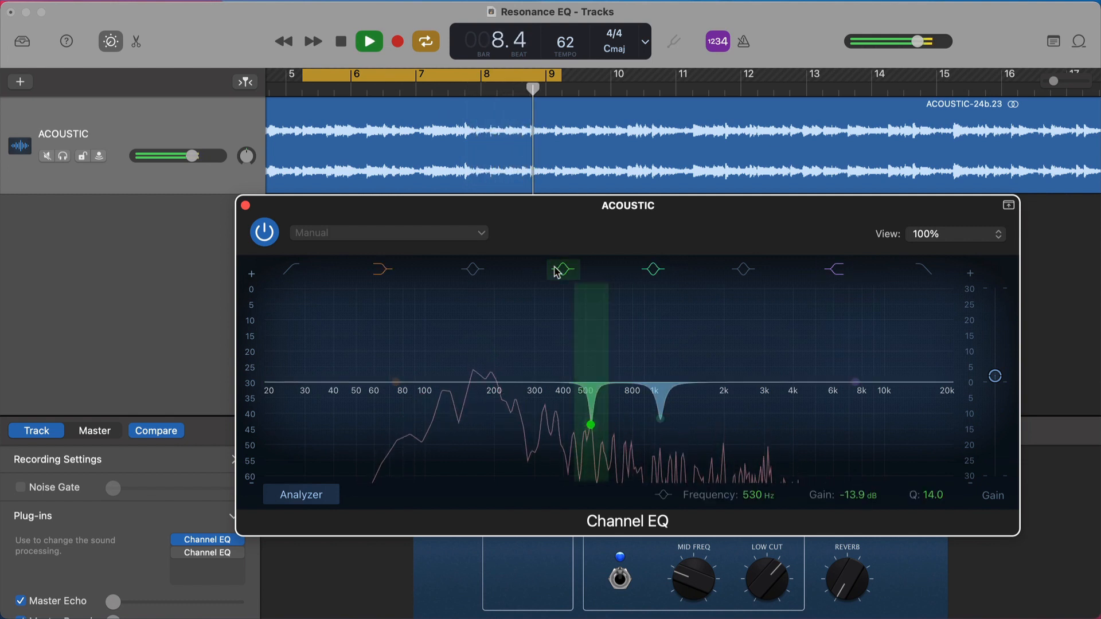
left_click(559, 270)
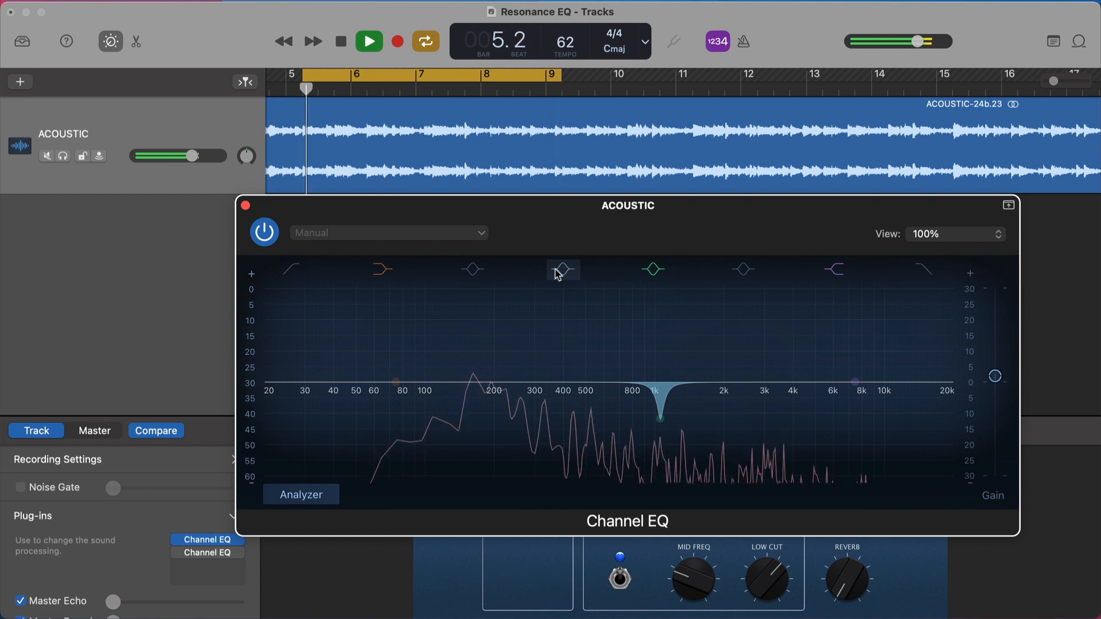
left_click(558, 272)
left_click(558, 271)
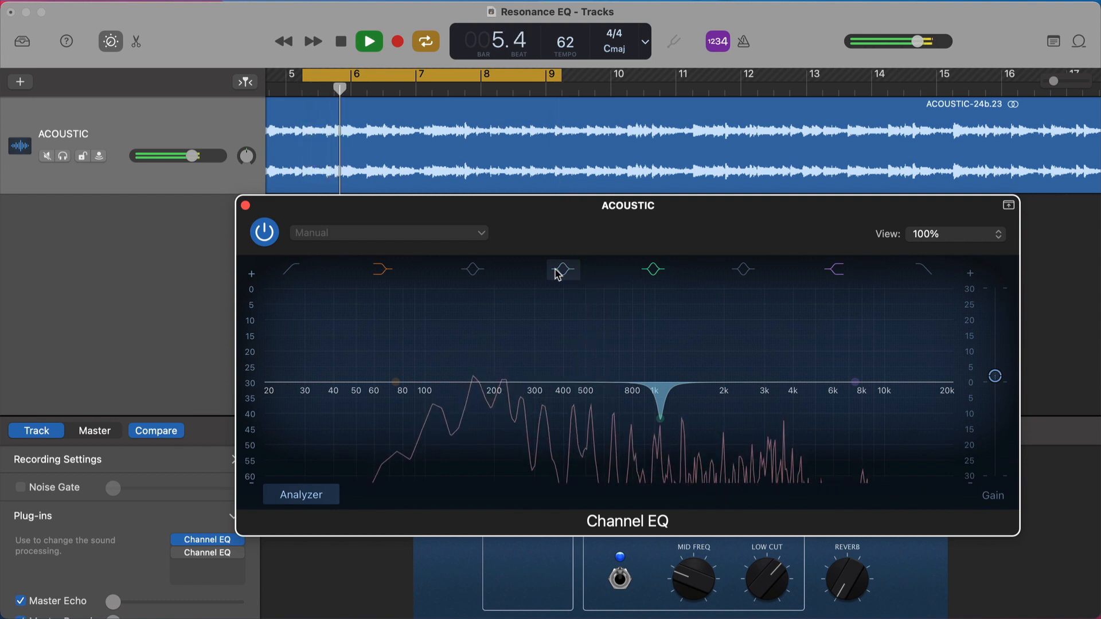
key("space")
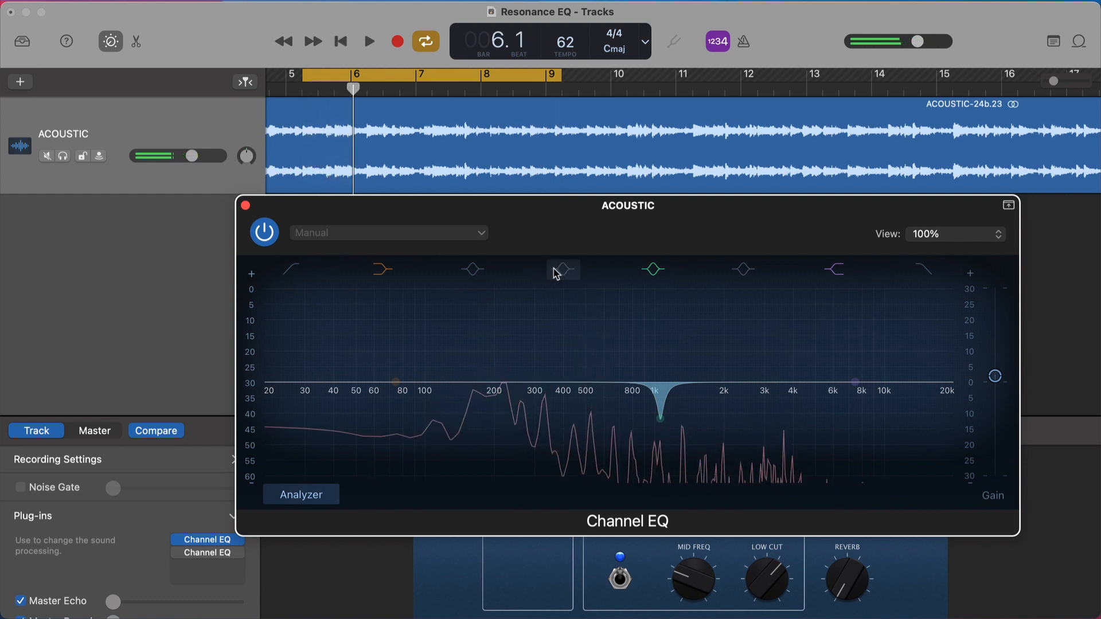
left_click(561, 278)
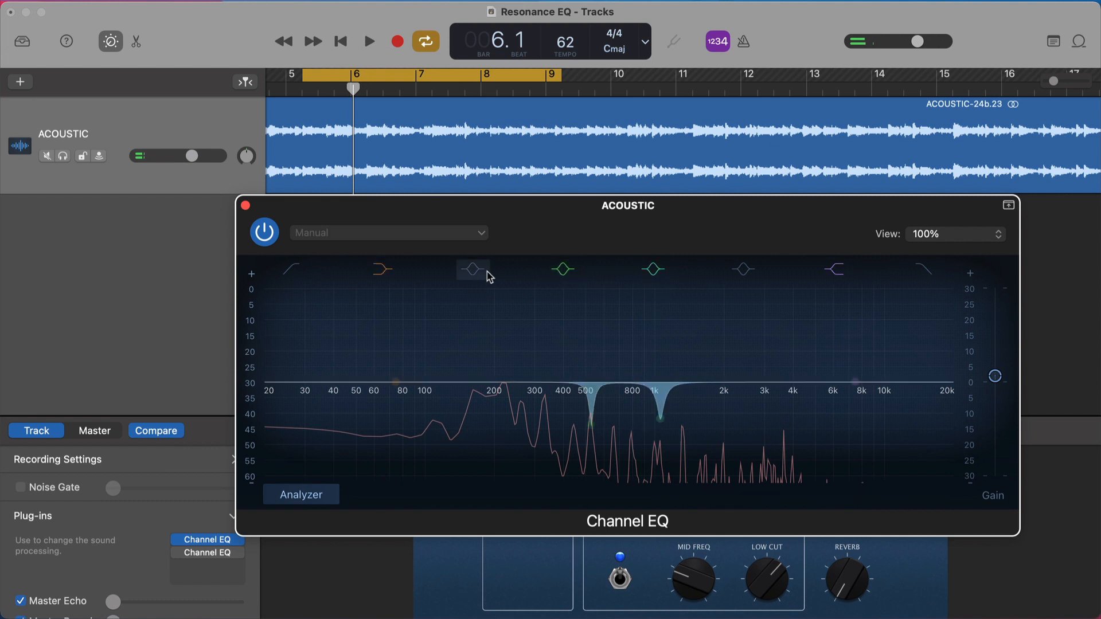
Step: Enable the 330 Hz band and set its gain to -10.0 dB while auditioning the loop
left_click(483, 274)
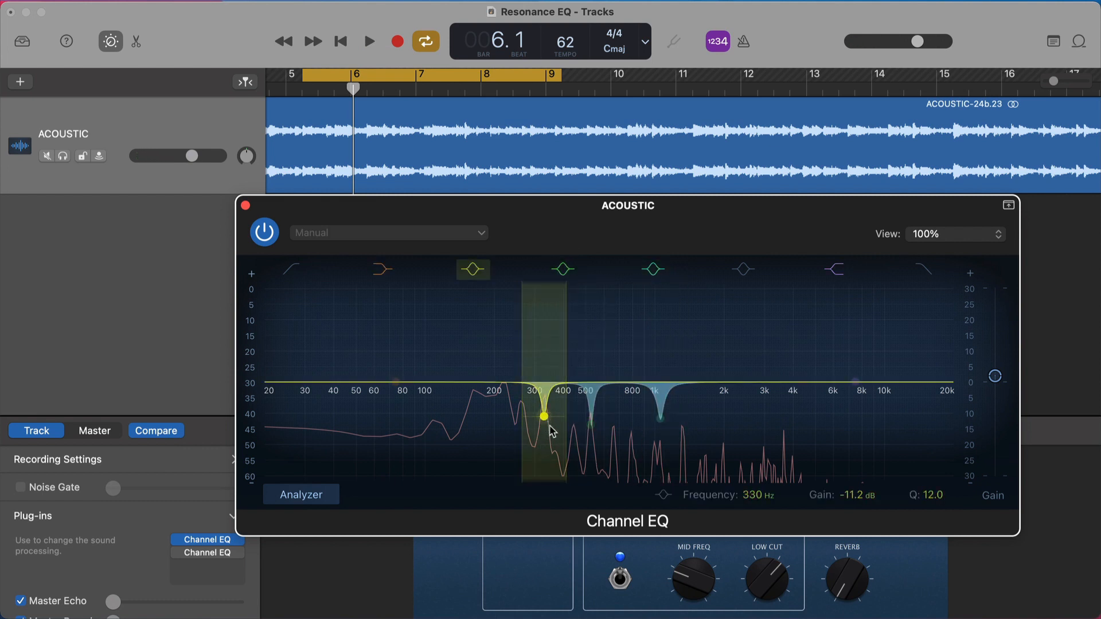
key("space")
mouse_move(855, 496)
left_mouse_down()
mouse_move(855, 454)
mouse_move(853, 509)
left_mouse_up()
key("space")
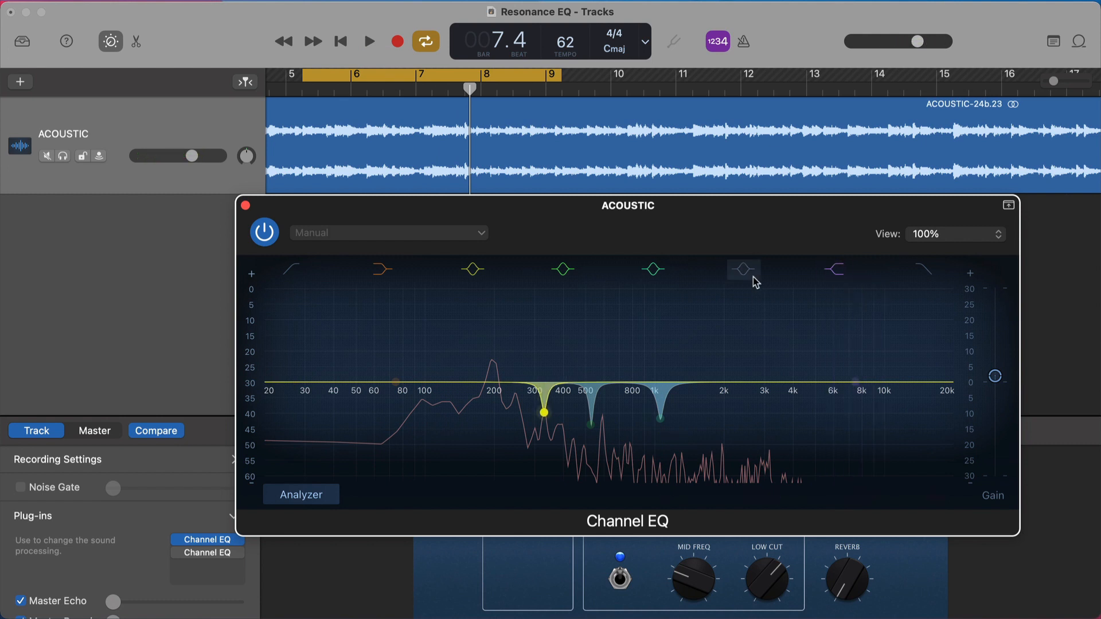
Step: Enable the 2000 Hz band and set its gain to -10.0 dB during playback of the loop
key("space")
left_click(751, 278)
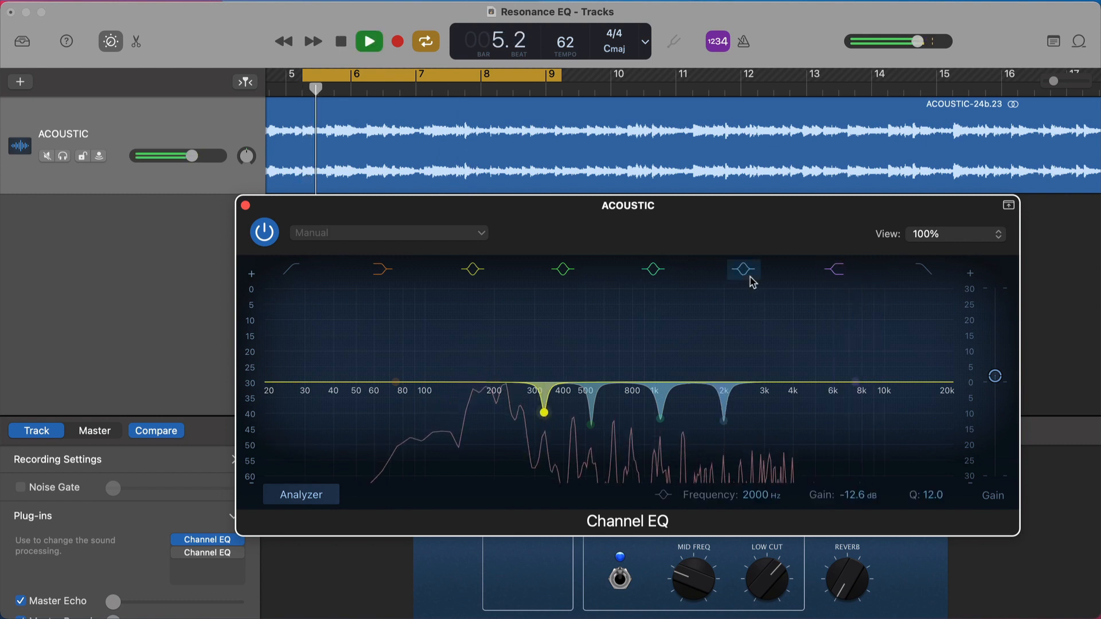
left_click(724, 423)
mouse_move(862, 498)
left_mouse_down()
mouse_move(862, 460)
mouse_move(860, 502)
left_mouse_up()
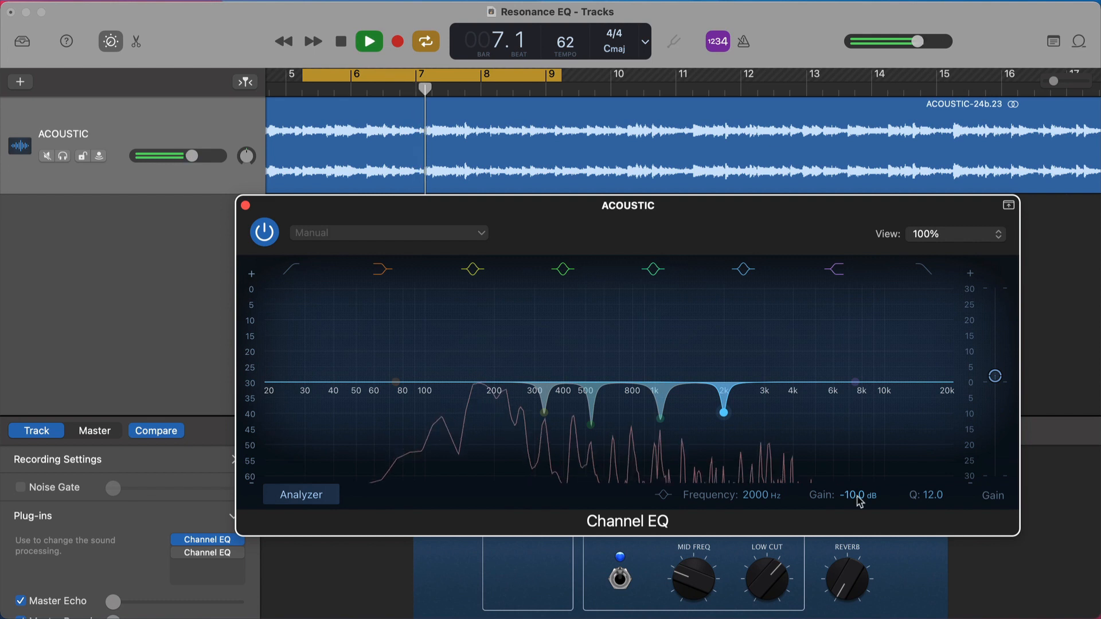
key("space")
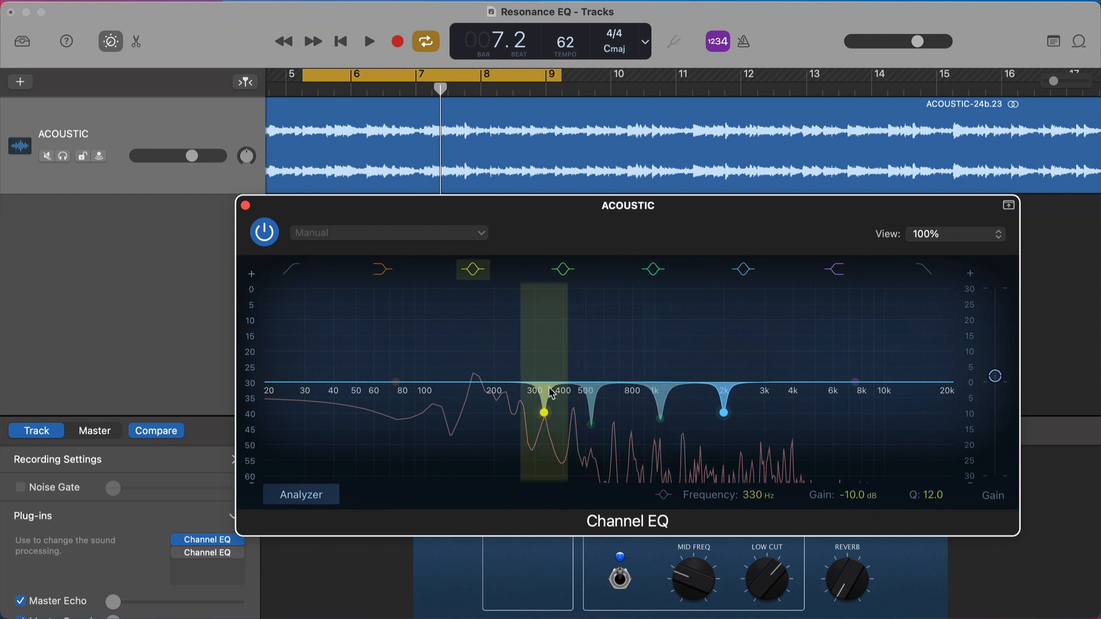
left_click(659, 418)
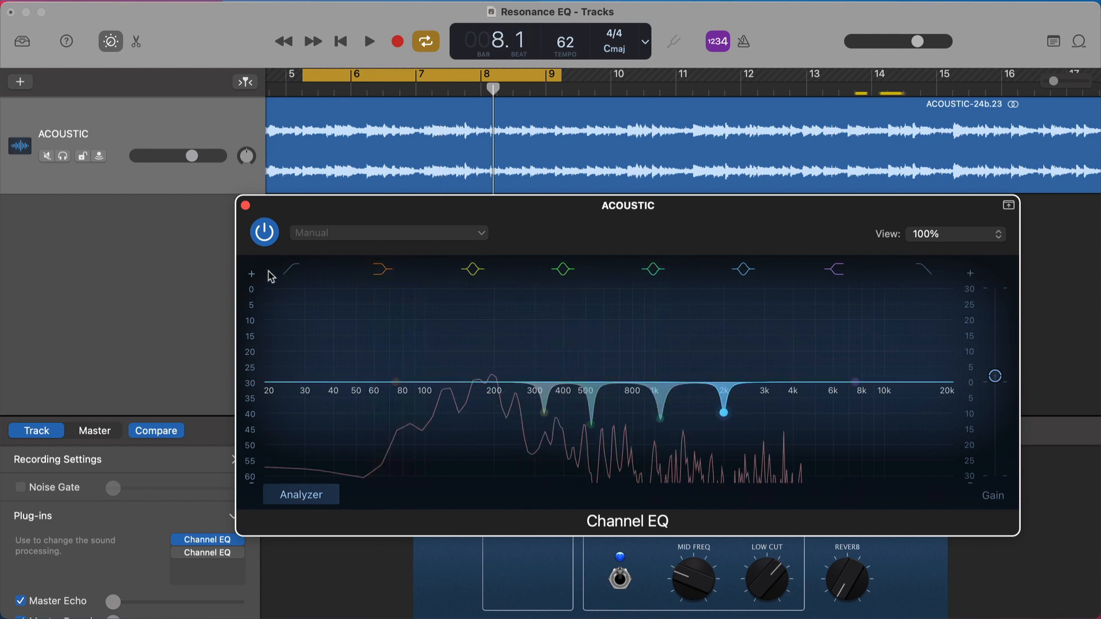
Step: Compare the loop with the whole Channel EQ bypassed and active, leave it active, and stop playback
left_click(264, 234)
key("space")
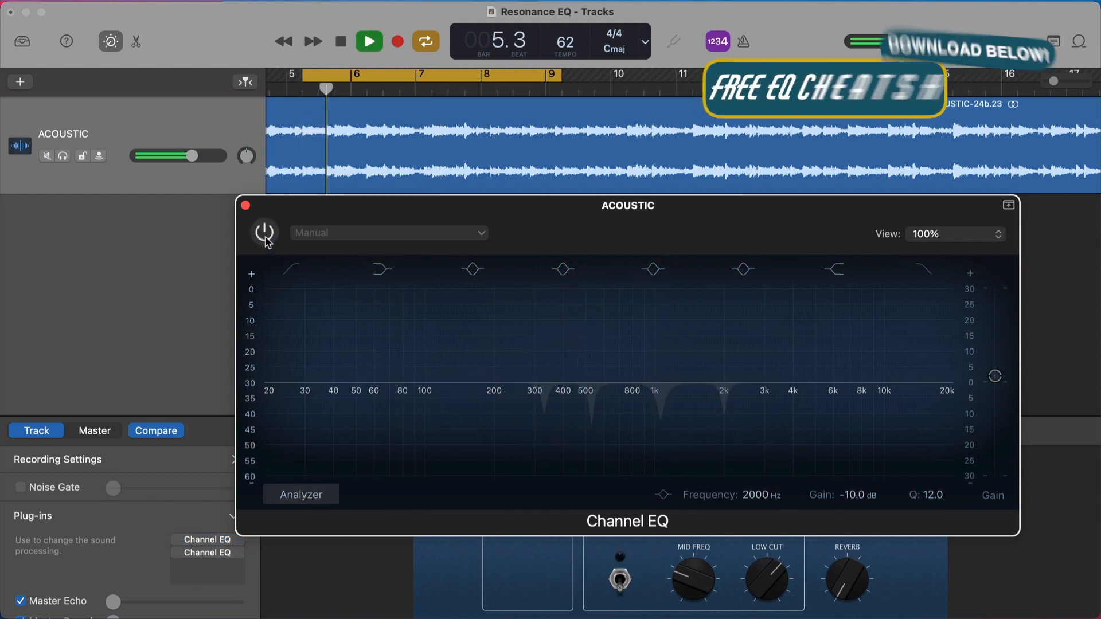
left_click(264, 233)
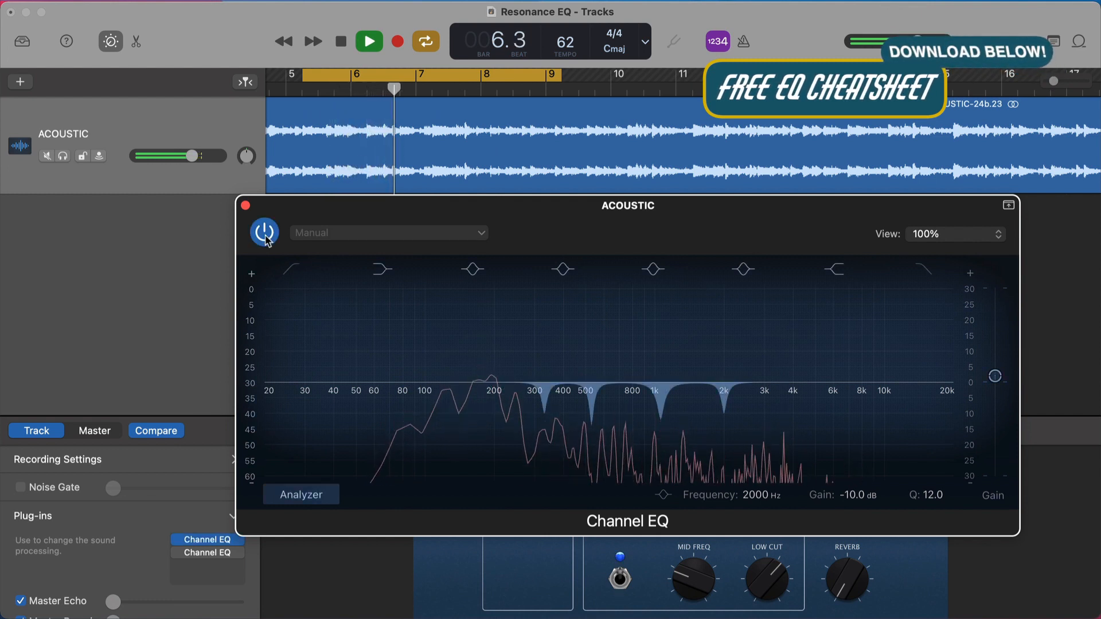
key("space")
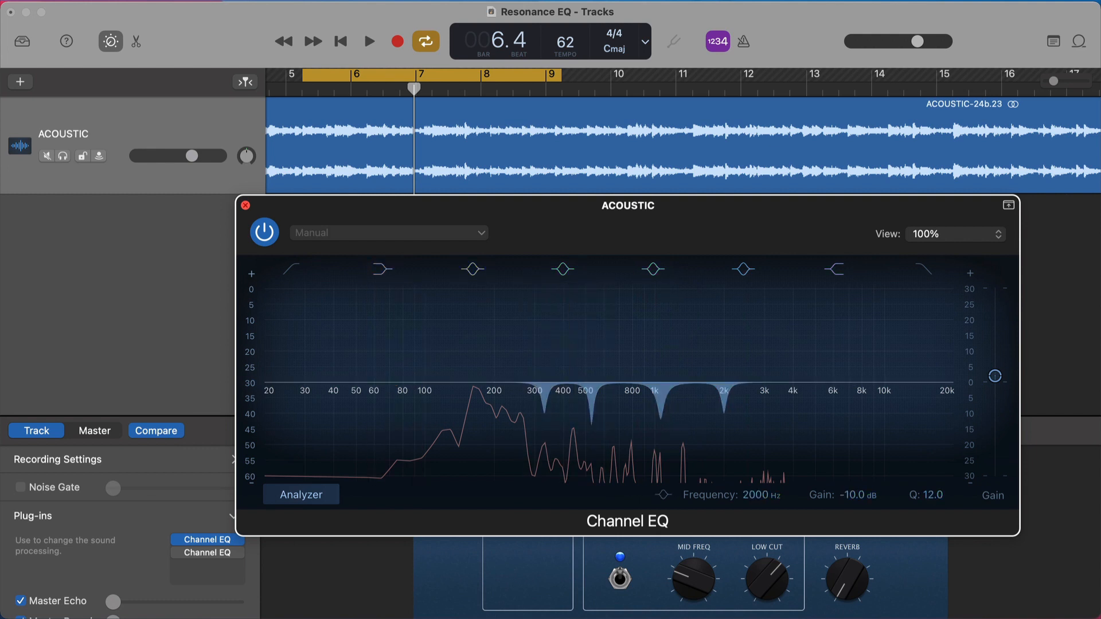
Step: Close the EQ window, bypass the first Channel EQ, and insert a new Channel EQ directly below it on the ACOUSTIC track
left_click(245, 204)
left_click(176, 536)
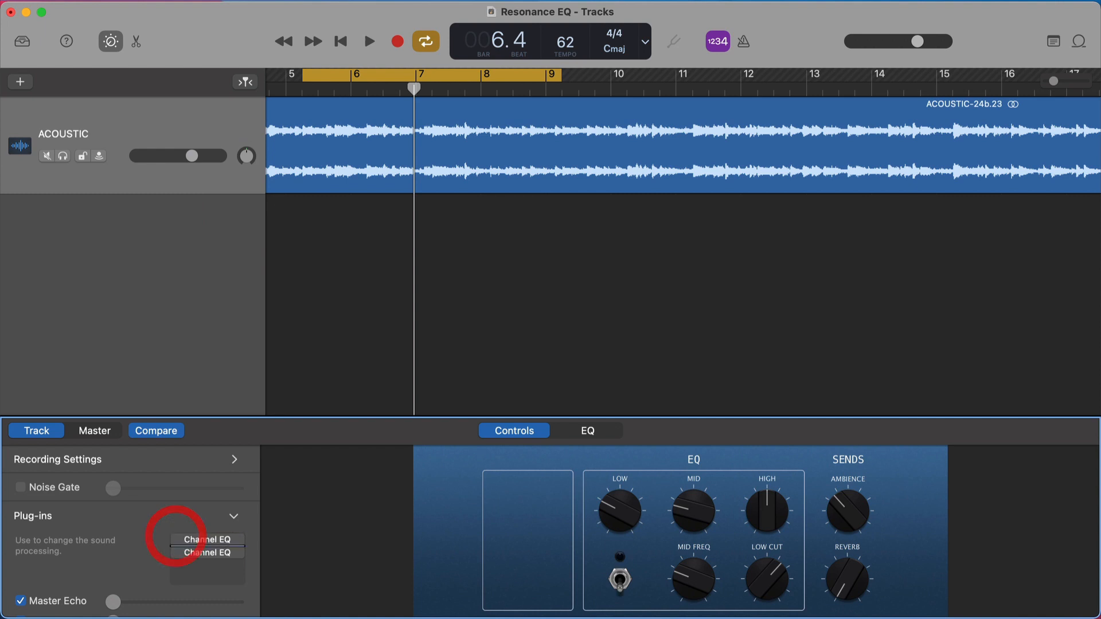
left_click(194, 539)
left_click(202, 572)
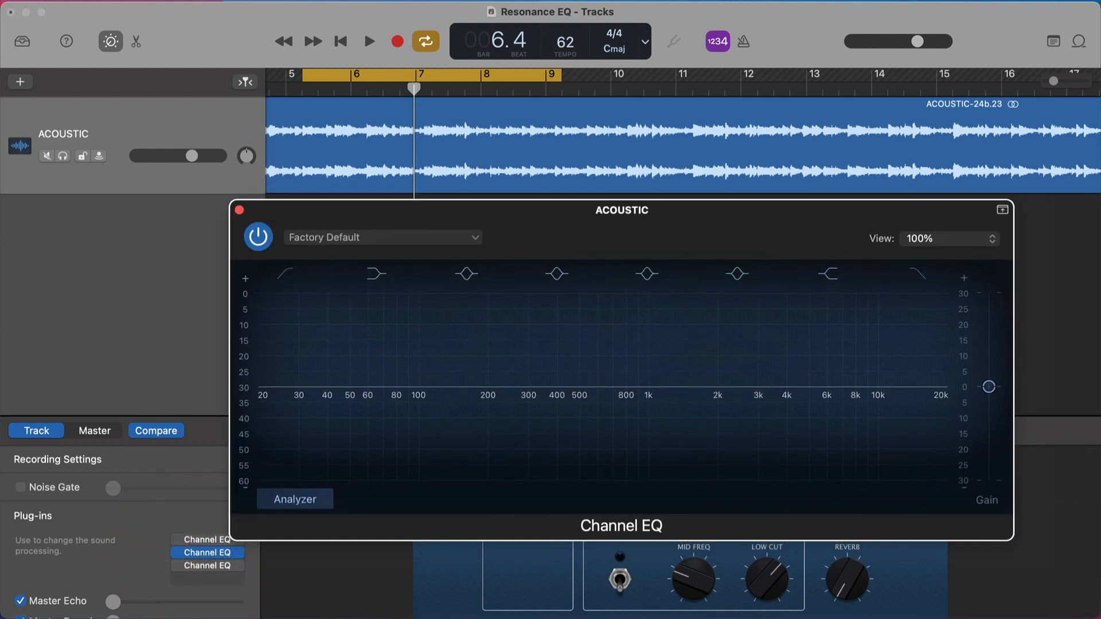
left_click_drag(473, 218, 471, 217)
Step: Move the new EQ's green bell band to 163 Hz, narrow it to a Q of 2.50, and play the loop
mouse_move(507, 386)
left_mouse_down()
mouse_move(506, 366)
mouse_move(718, 346)
mouse_move(501, 345)
mouse_move(504, 385)
left_mouse_up()
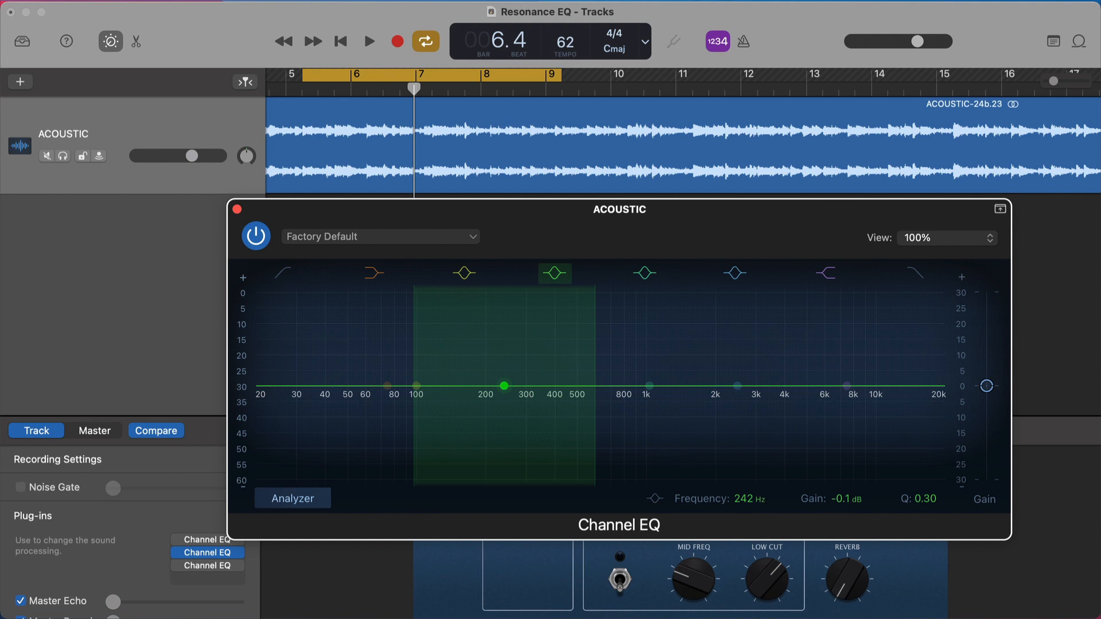
mouse_move(504, 385)
left_mouse_down()
mouse_move(508, 328)
mouse_move(549, 345)
mouse_move(505, 344)
mouse_move(737, 319)
mouse_move(413, 364)
mouse_move(474, 374)
mouse_move(465, 384)
left_mouse_up()
key("space")
key("space")
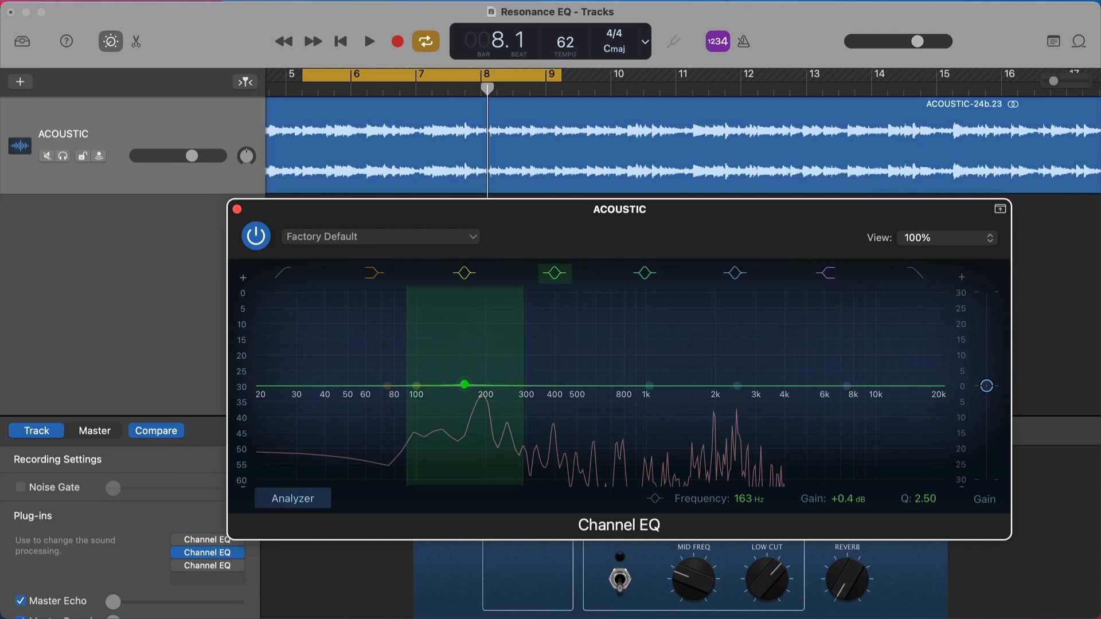
Step: Boost the Q 2.50 band to +15.1 dB at 176 Hz, and bring it back down to nearly flat gain
left_click_drag(465, 384, 472, 338)
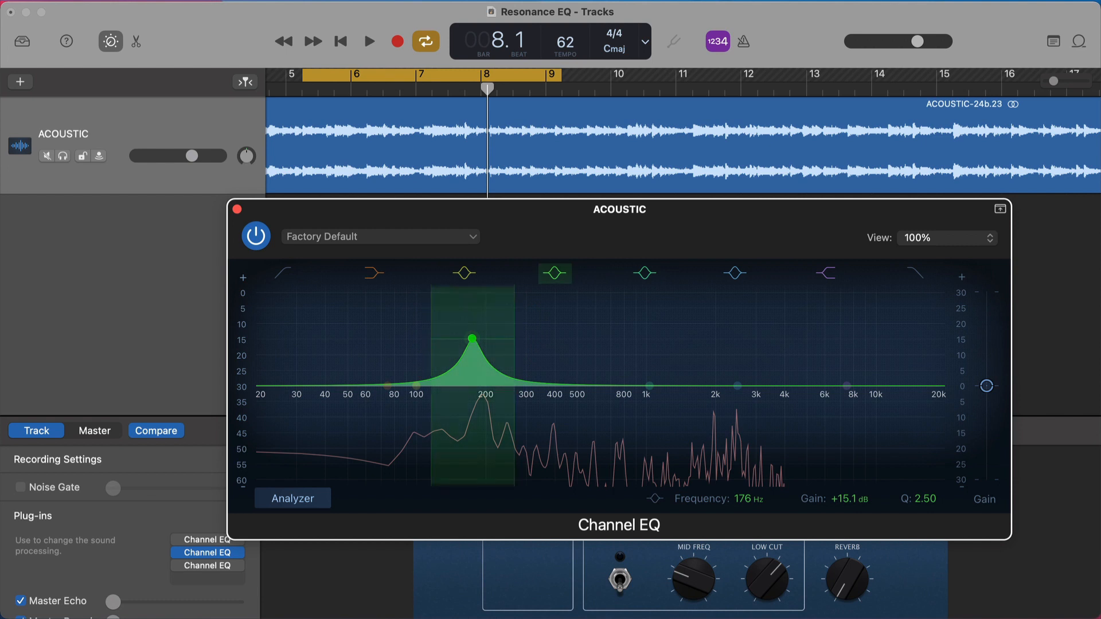
left_click_drag(472, 338, 466, 385)
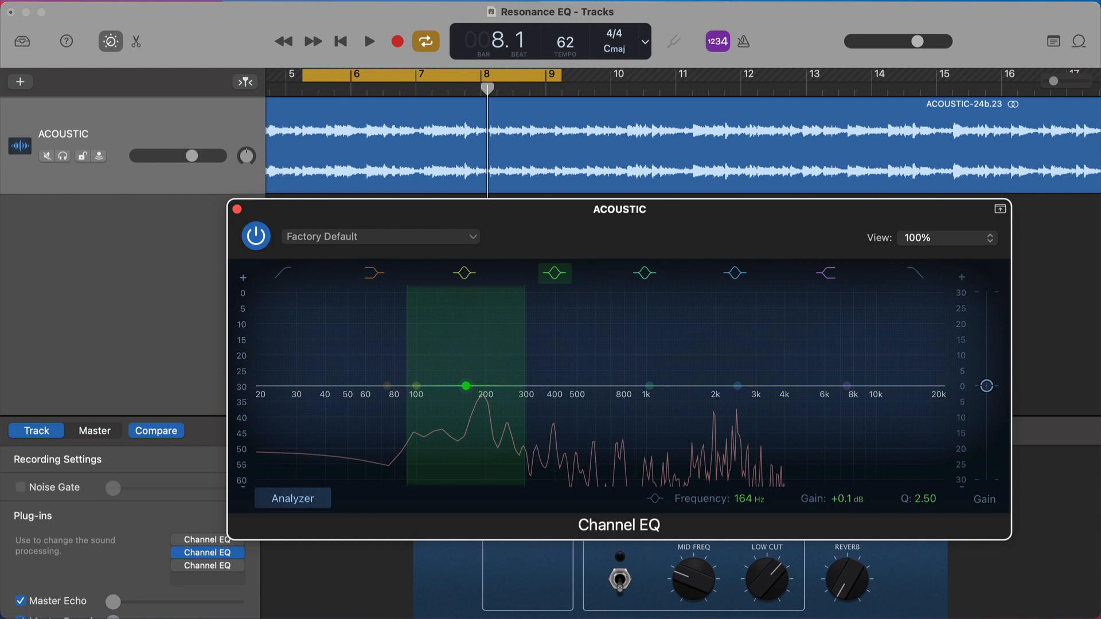
left_click_drag(466, 385, 465, 385)
mouse_move(466, 385)
left_mouse_down()
mouse_move(455, 344)
mouse_move(620, 351)
mouse_move(455, 339)
mouse_move(455, 386)
mouse_move(454, 356)
mouse_move(499, 343)
mouse_move(731, 341)
mouse_move(473, 331)
mouse_move(458, 386)
left_mouse_up()
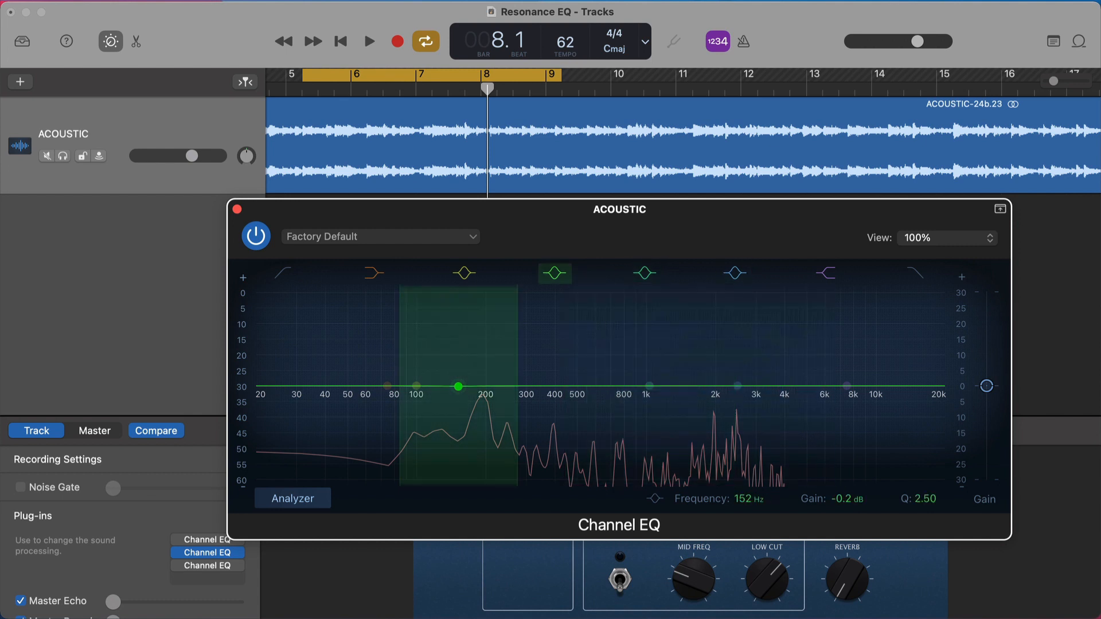
mouse_move(459, 386)
left_mouse_down()
mouse_move(476, 365)
mouse_move(474, 380)
left_mouse_up()
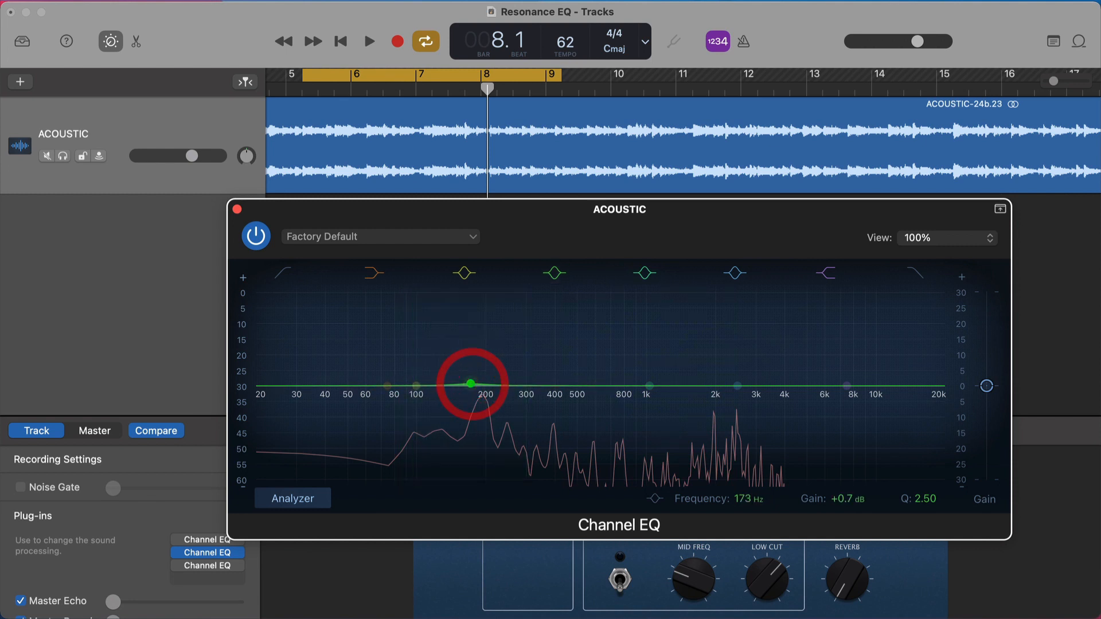
Step: Sweep the boosted band up through 2040 Hz at +17.0 dB during playback, flatten it near 3780 Hz, and stop
key("space")
left_click_drag(473, 385, 720, 325)
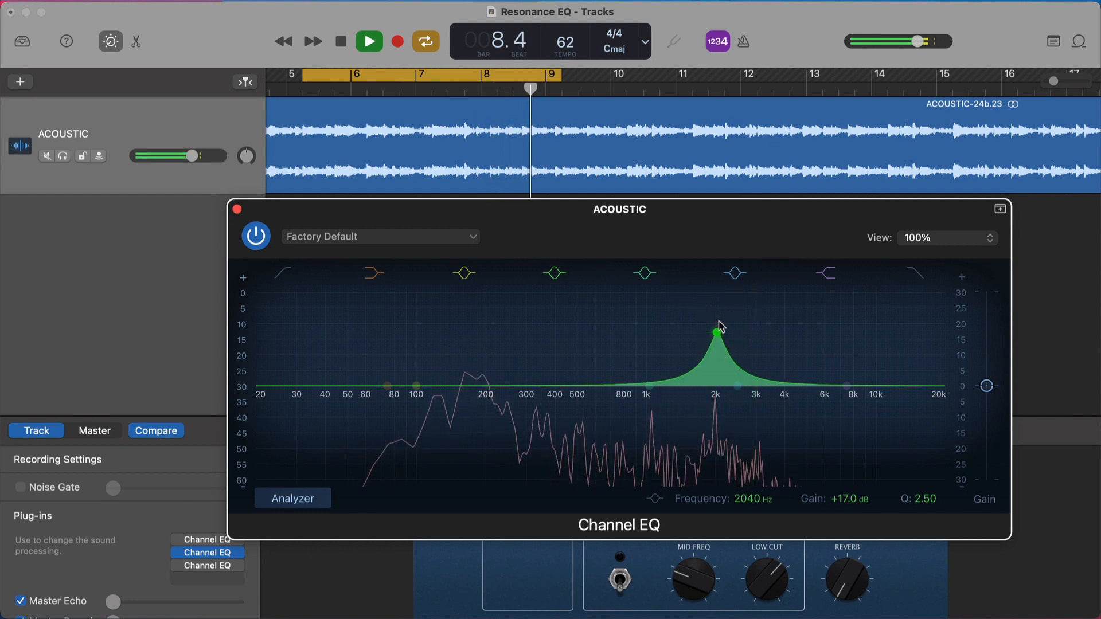
left_click_drag(721, 335, 782, 402)
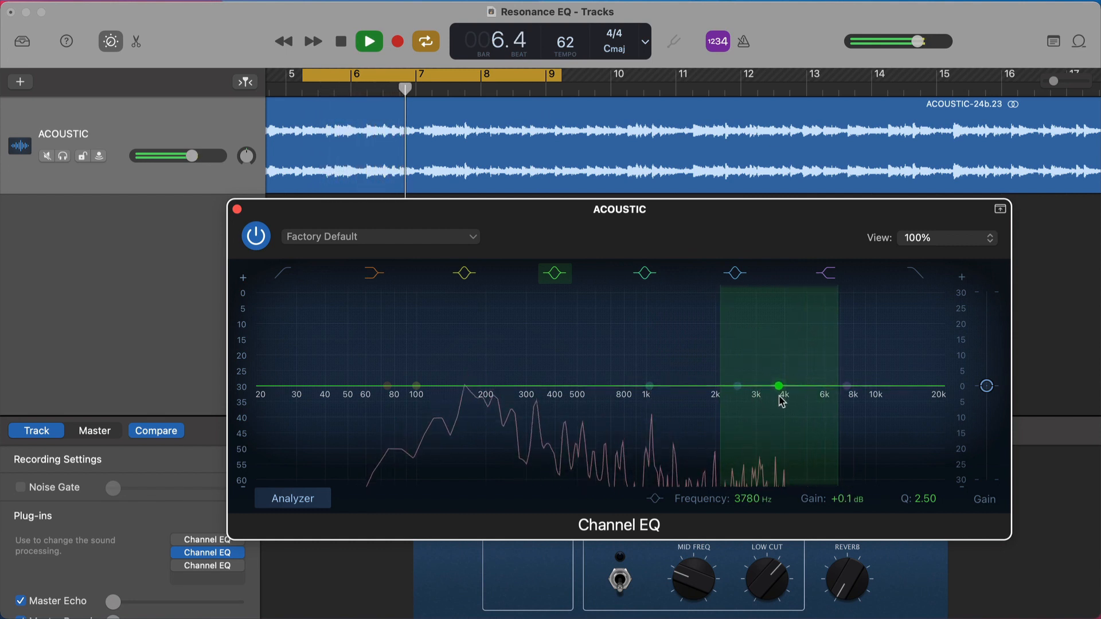
left_click(776, 390)
key("space")
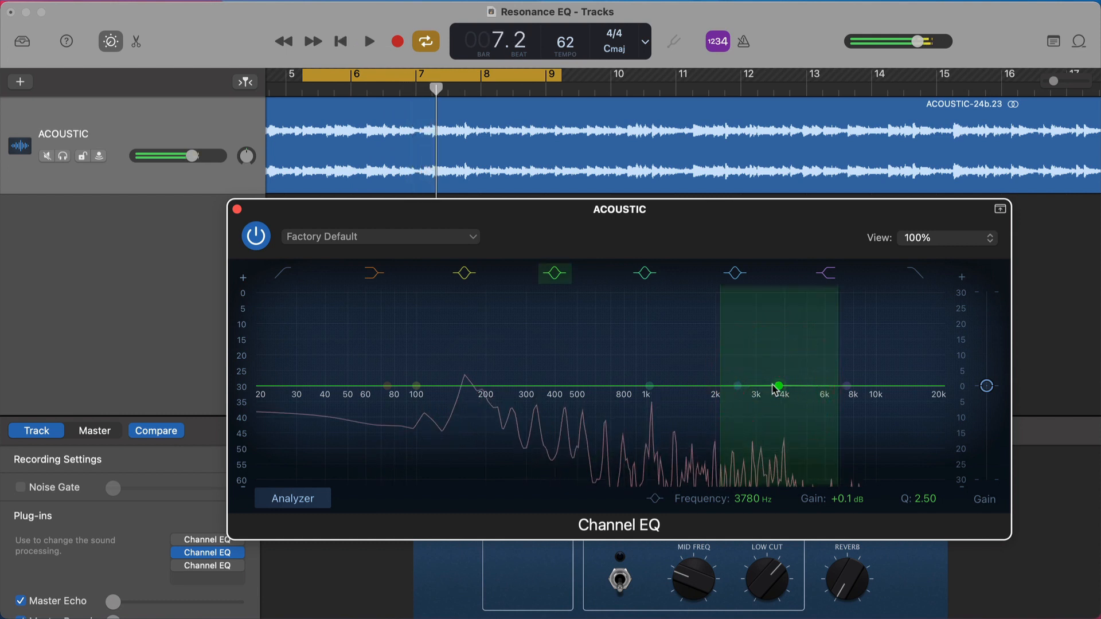
Step: Audition the swept band again up to about 4060 Hz, stop playback, and return it to 232 Hz at -0.4 dB
mouse_move(775, 380)
left_mouse_down()
mouse_move(770, 353)
mouse_move(784, 398)
left_mouse_up()
key("space")
key("space")
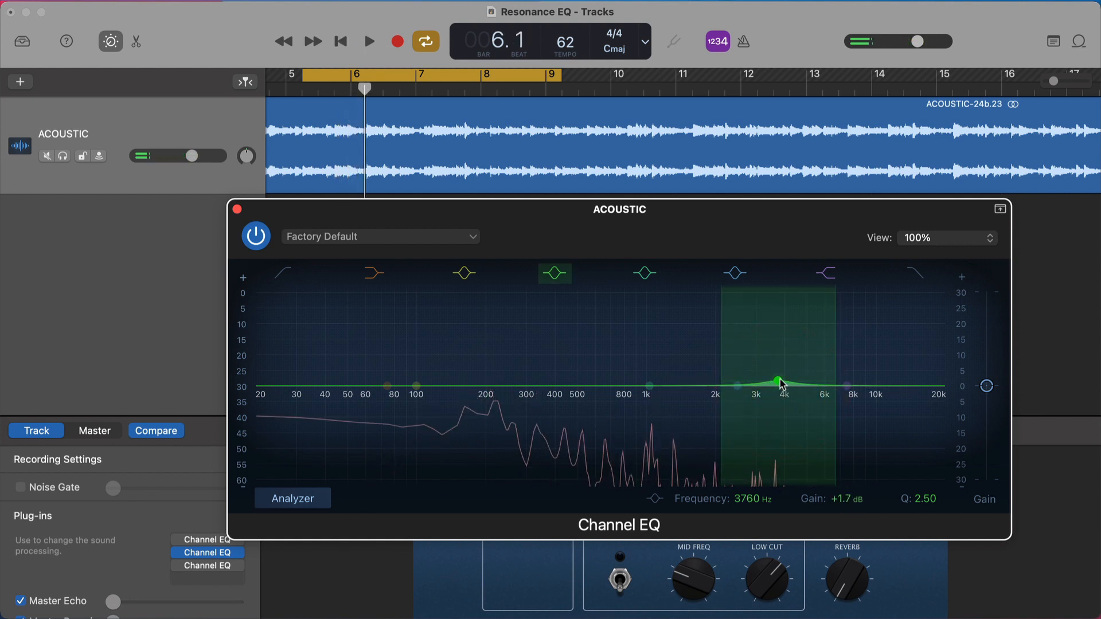
mouse_move(780, 376)
left_mouse_down()
mouse_move(778, 343)
mouse_move(784, 403)
mouse_move(781, 337)
mouse_move(786, 395)
left_mouse_up()
key("space")
key("space")
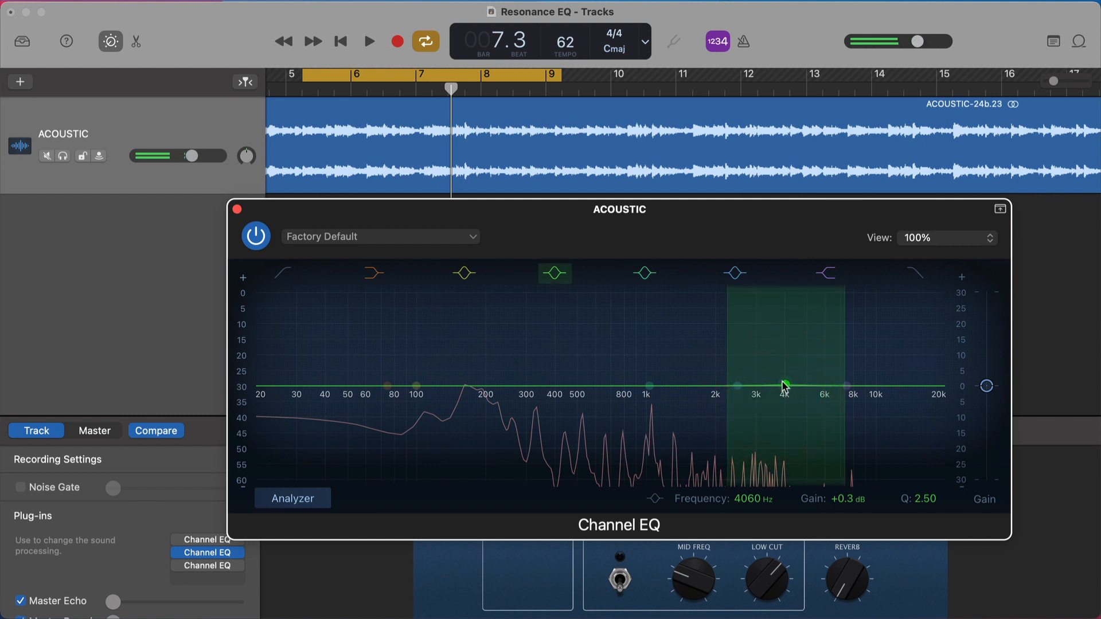
left_click_drag(785, 387, 501, 391)
Step: Set the 1 kHz band to 1060 Hz with Q 15.0, boost it to +20.9 dB during playback, and cut its gain to -13.7 dB
left_click_drag(651, 386, 648, 353)
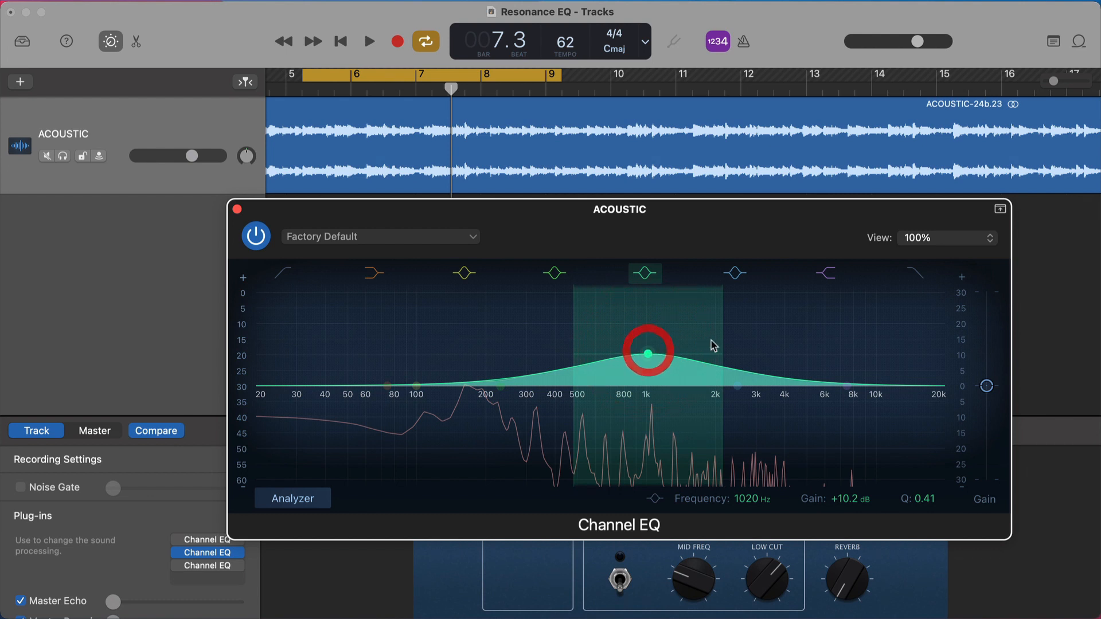
left_click_drag(712, 345, 684, 338)
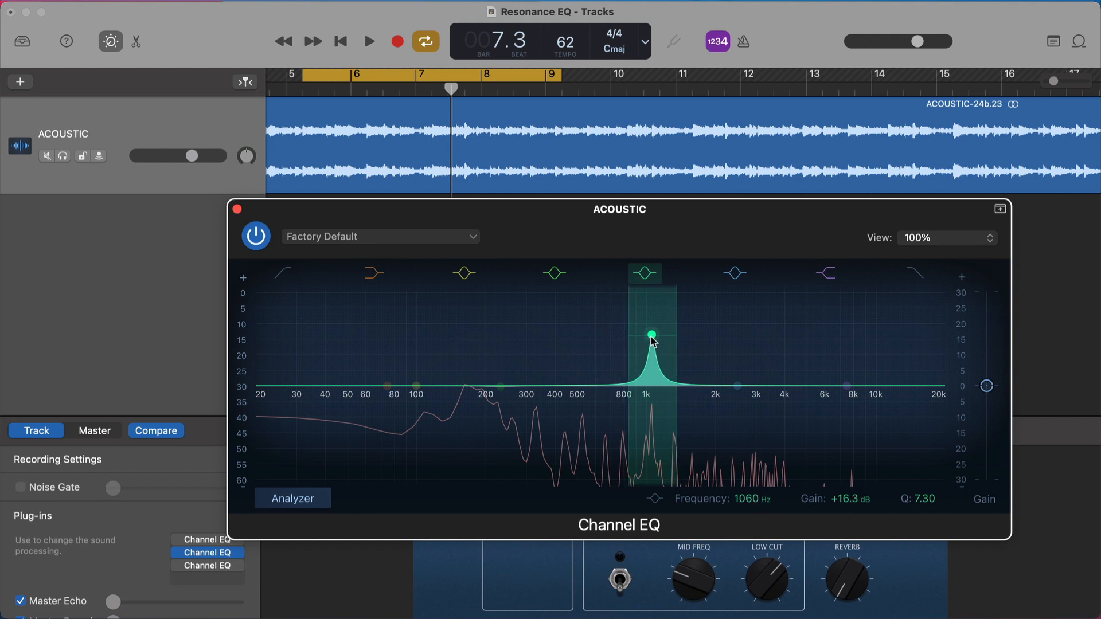
key("space")
left_click_drag(647, 335, 651, 323)
scroll(650, 324, "up", 4)
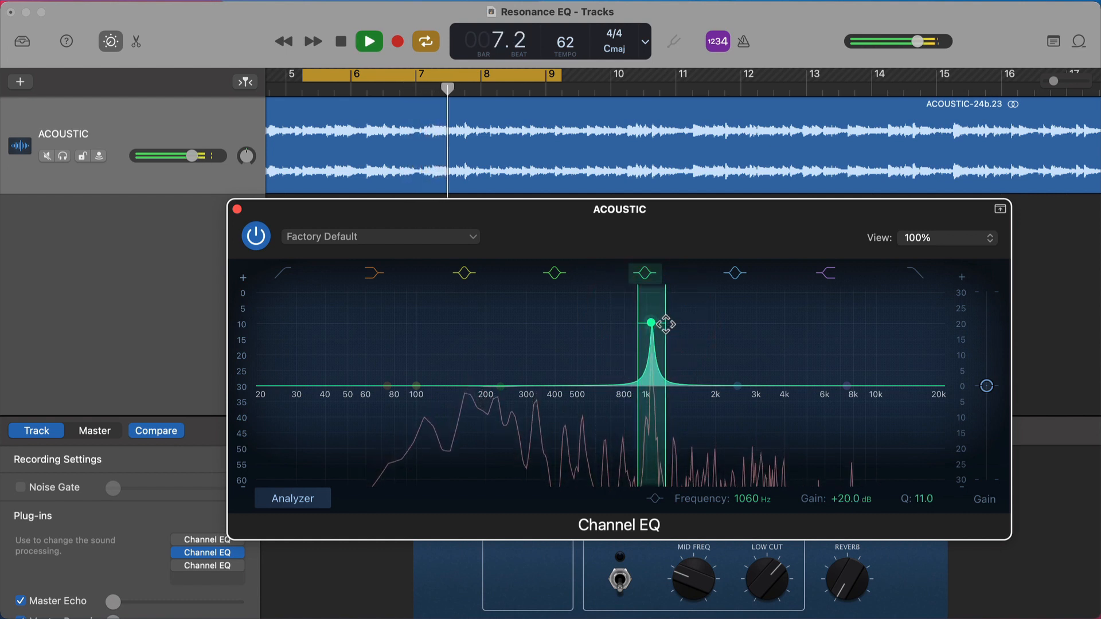
scroll(664, 325, "up", 3)
left_click(661, 324)
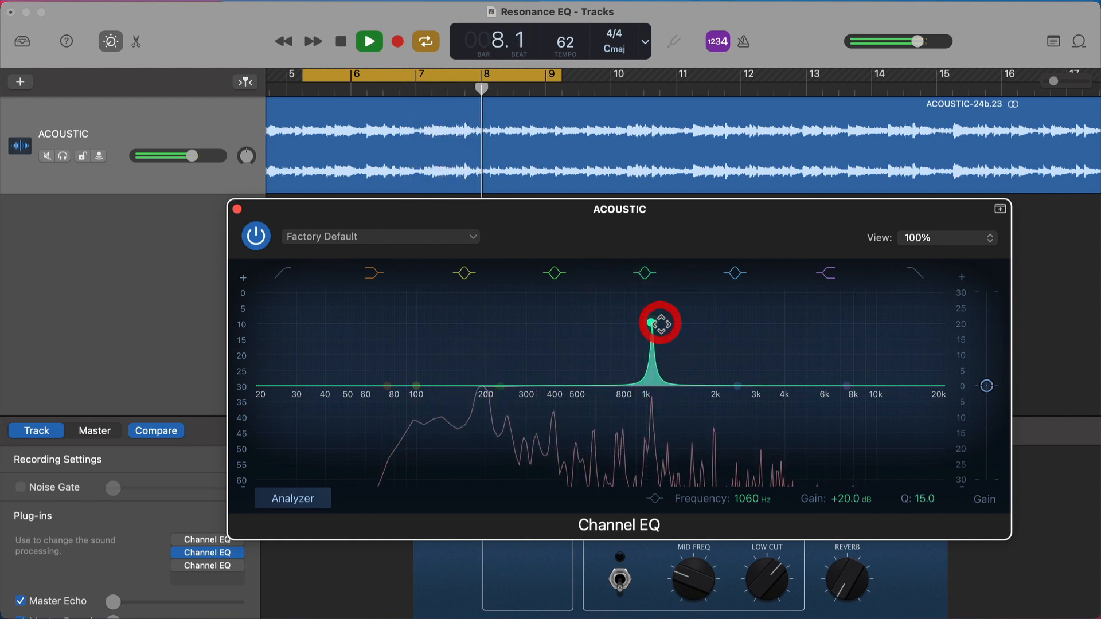
left_click_drag(655, 325, 654, 324)
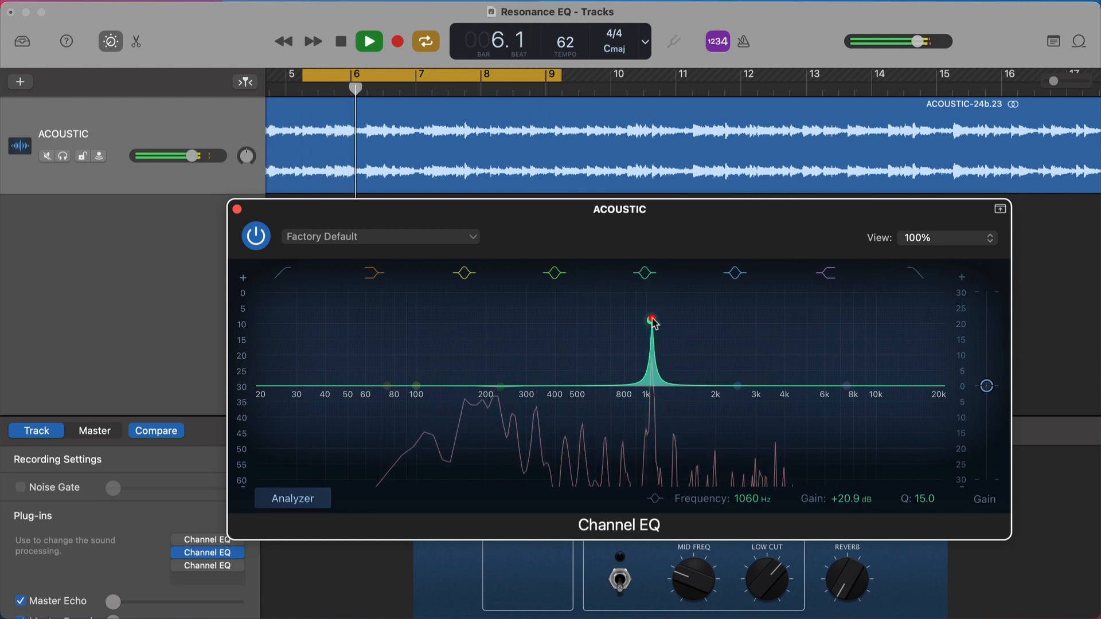
left_click_drag(851, 503, 850, 559)
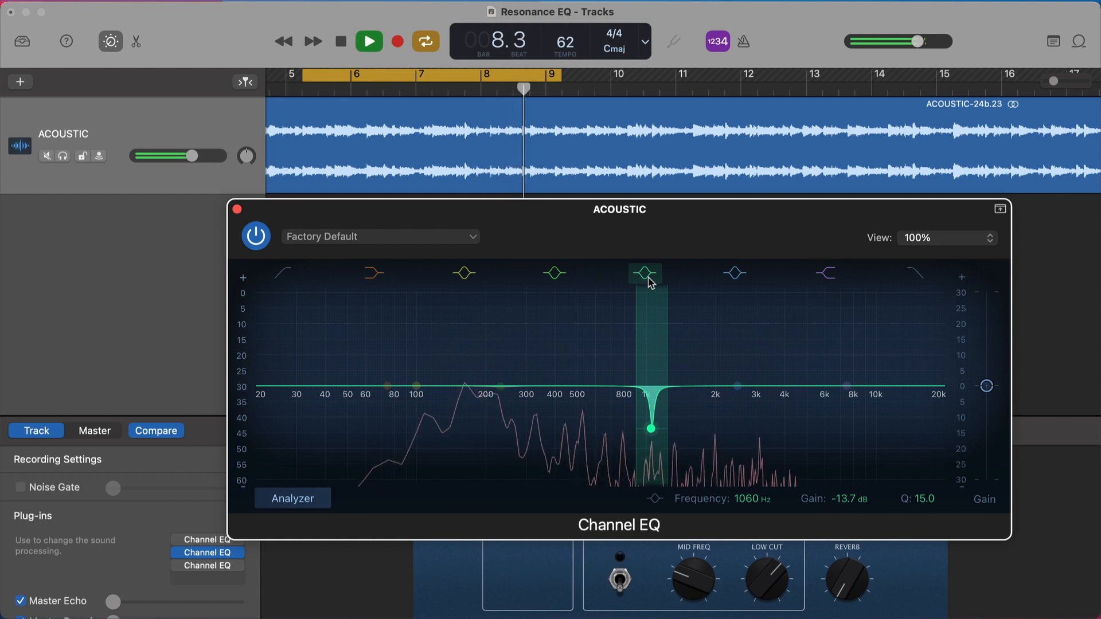
Step: Compare the loop with the 1060 Hz cut off and on several times, leave the band enabled, and stop playback
left_click(649, 280)
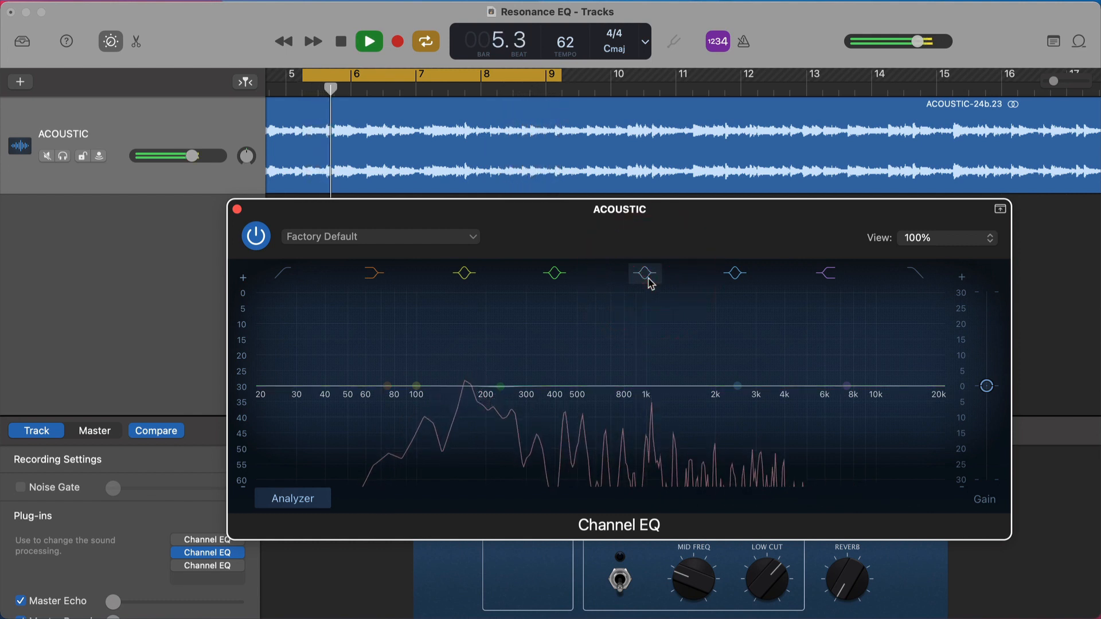
left_click(649, 279)
left_click(649, 279)
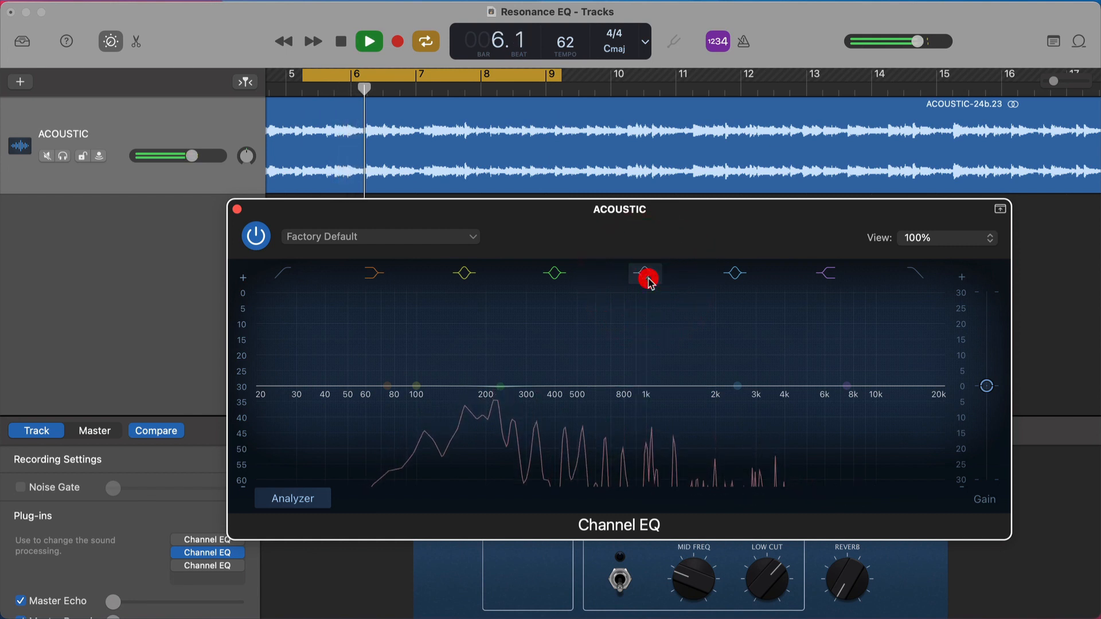
left_click(649, 279)
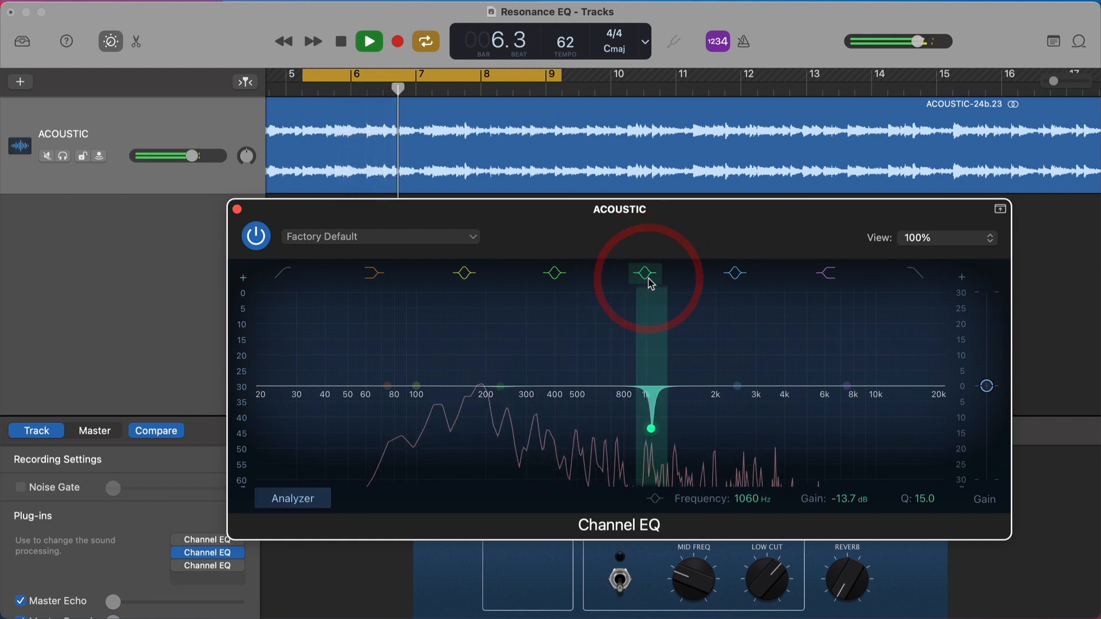
left_click(649, 280)
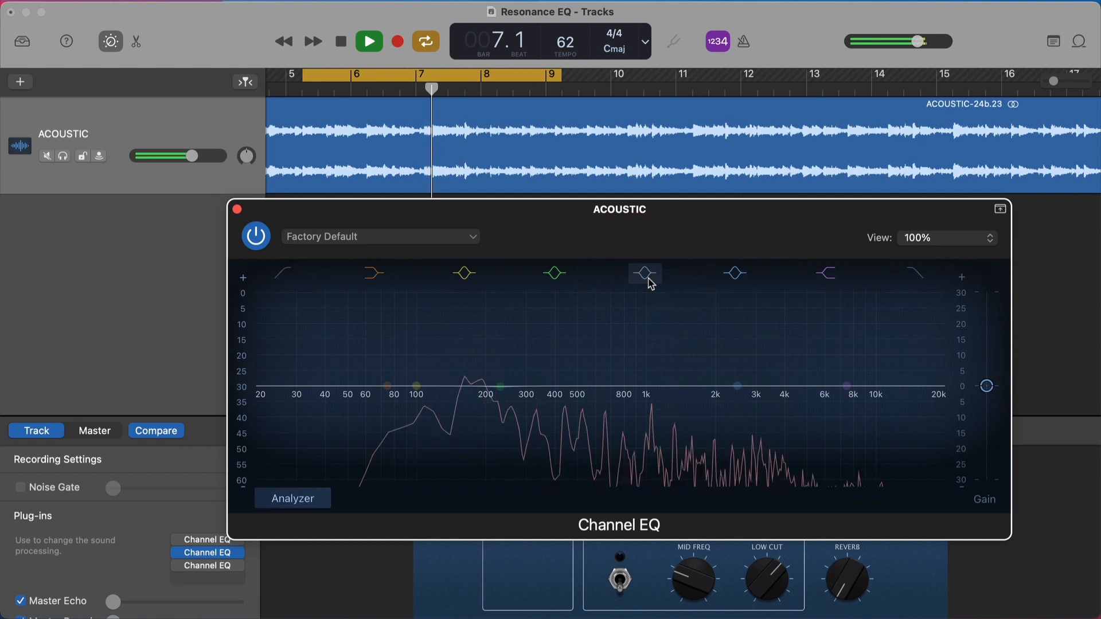
left_click(649, 280)
key("space")
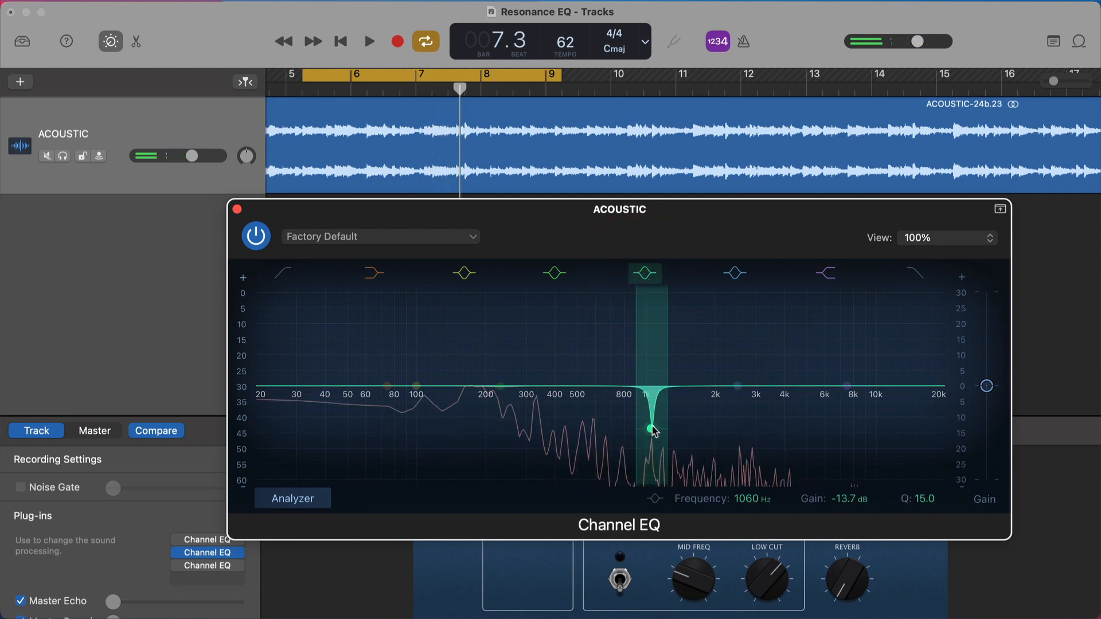
Step: Boost the 1060 Hz band to +18.8 dB to hear the resonance, switch the band off for comparison, and stop playback
left_click_drag(653, 430, 654, 431)
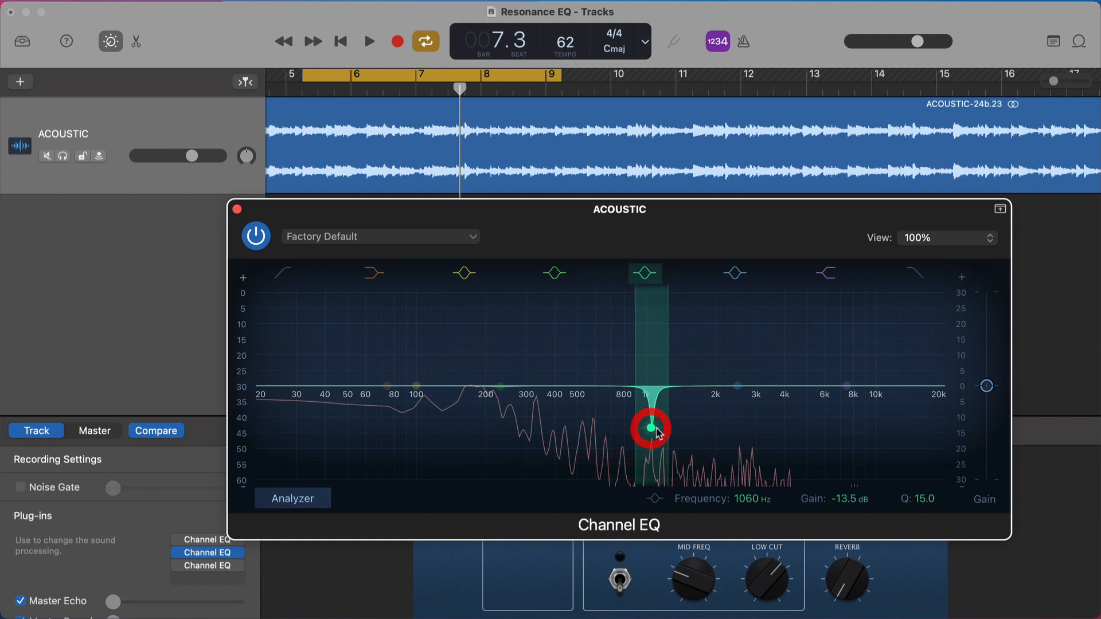
left_click_drag(662, 429, 659, 302)
key("space")
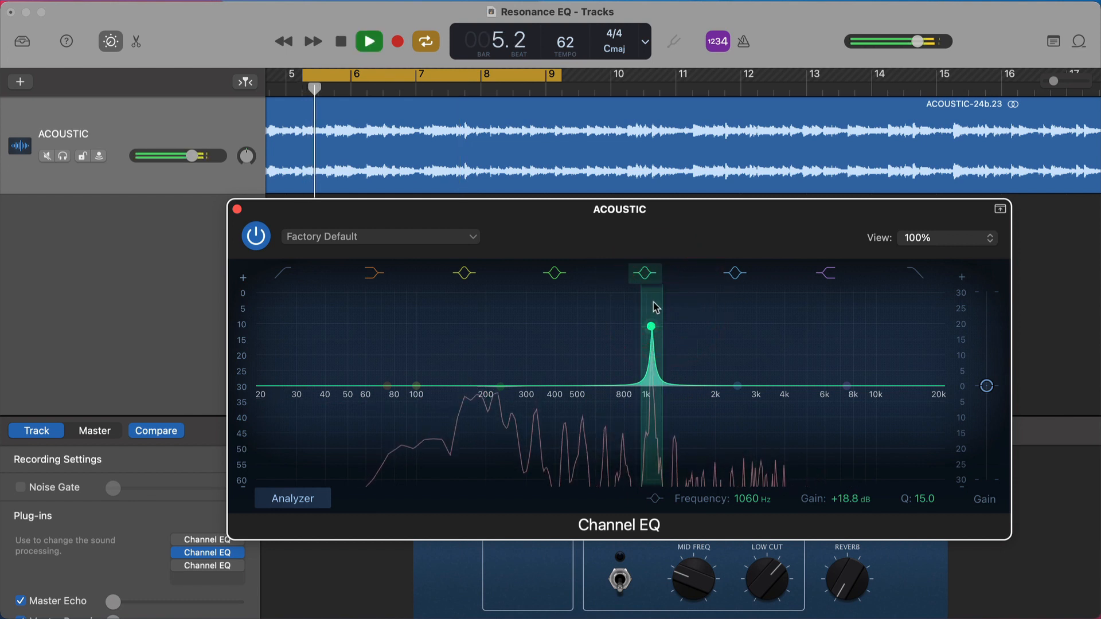
left_click(645, 274)
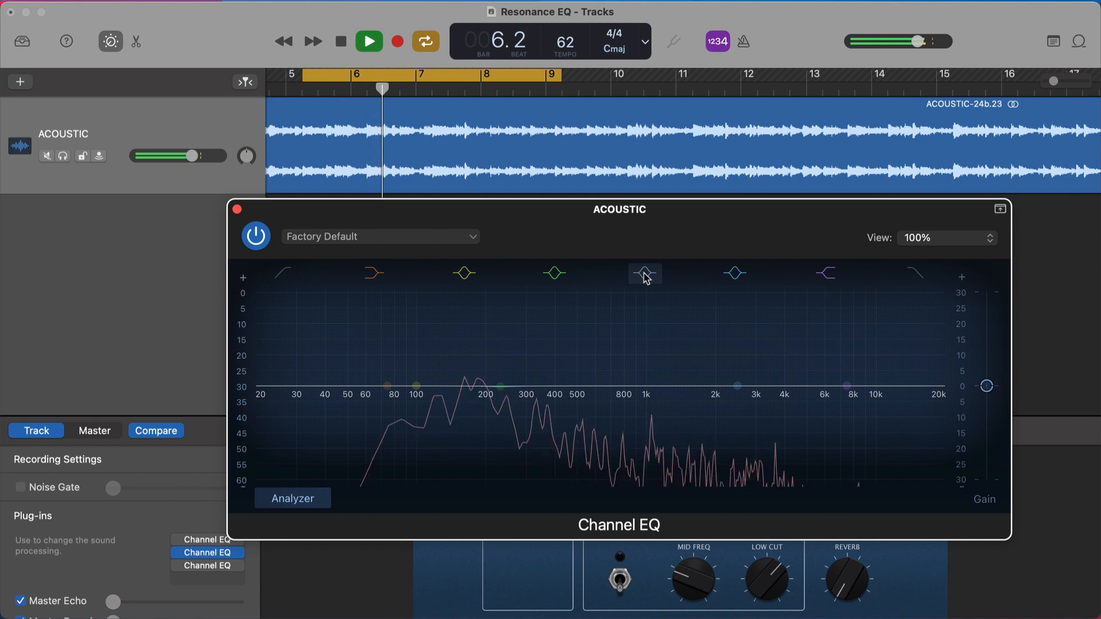
key("space")
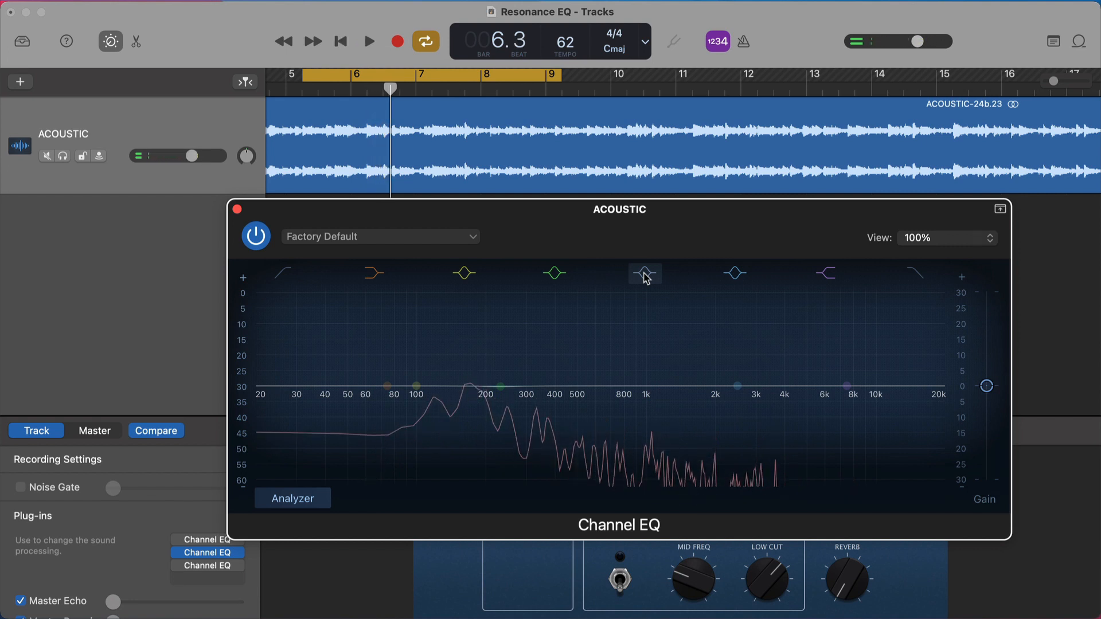
Step: Enable the 1060 Hz band, cut its gain to about -12 dB, and audition the loop
left_click(646, 277)
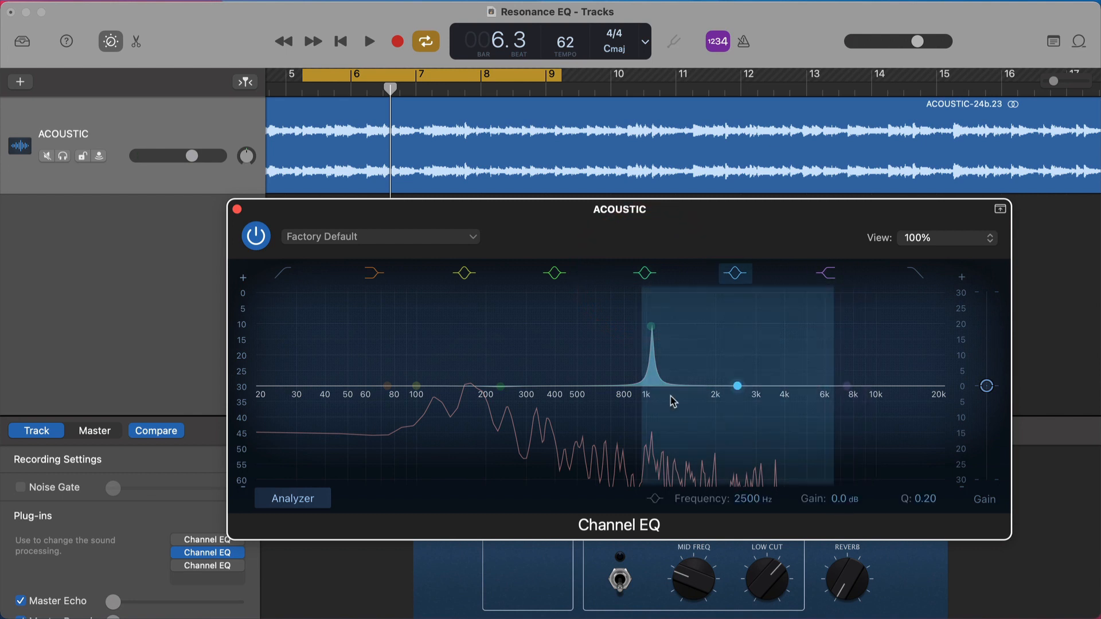
left_click(651, 327)
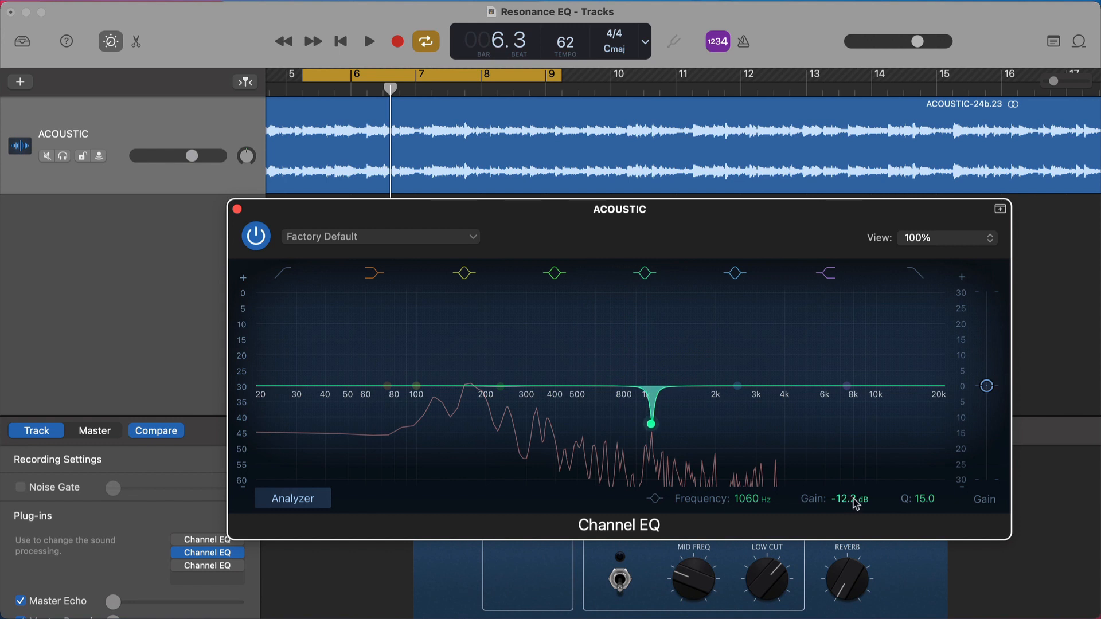
key("space")
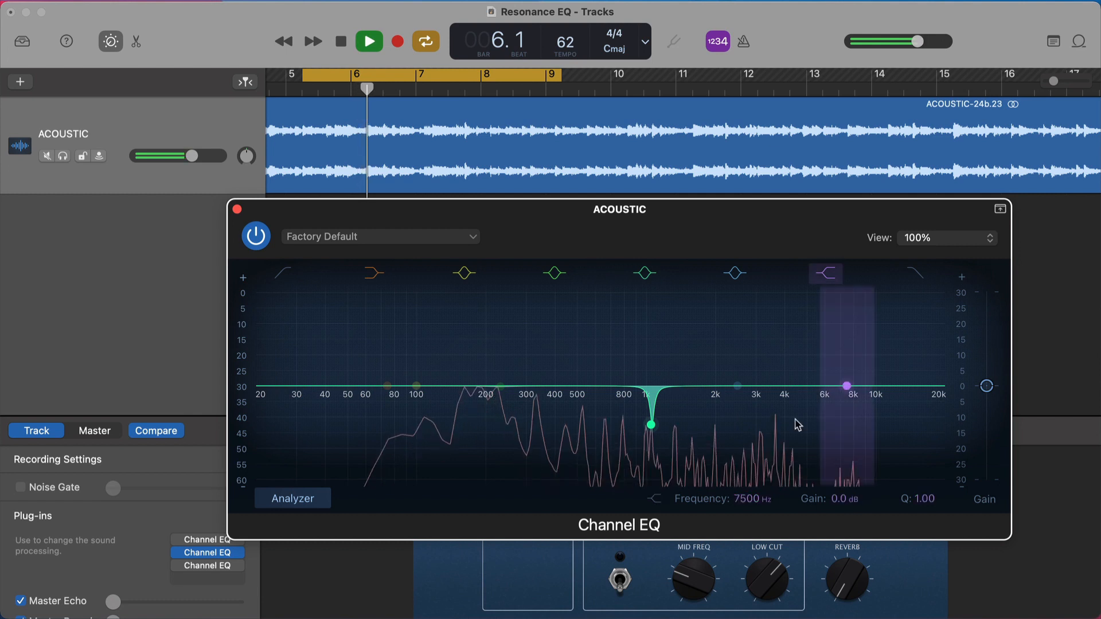
key("space")
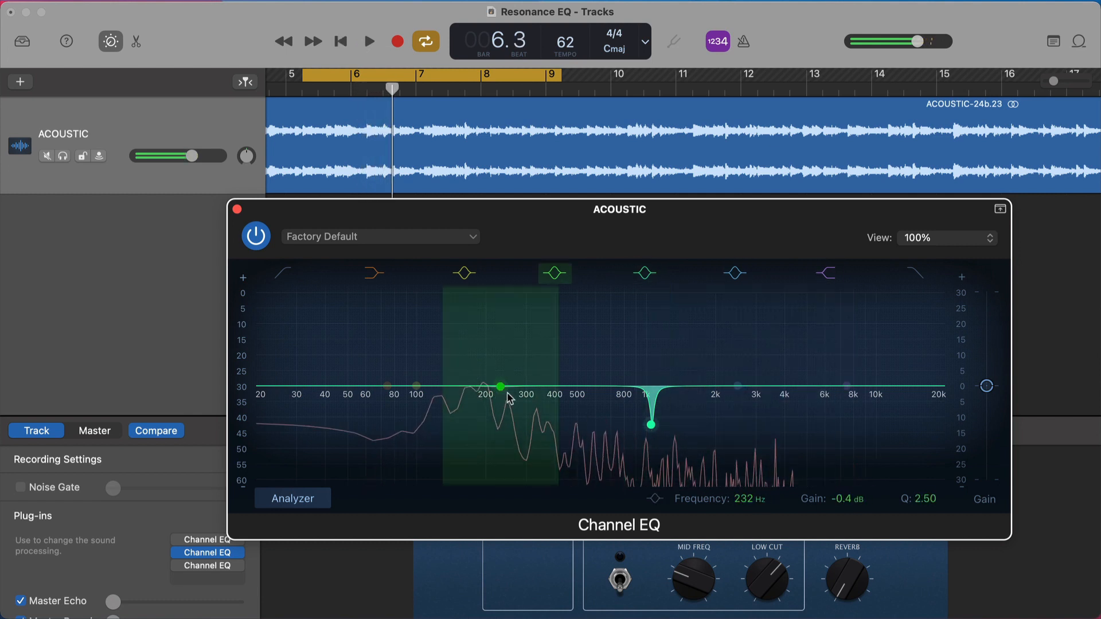
Step: Sweep the 232 Hz band to 530 Hz at +19.5 dB with Q 8.20 during playback, compare it off and on, and stop playback
left_click_drag(501, 388, 587, 328)
key("space")
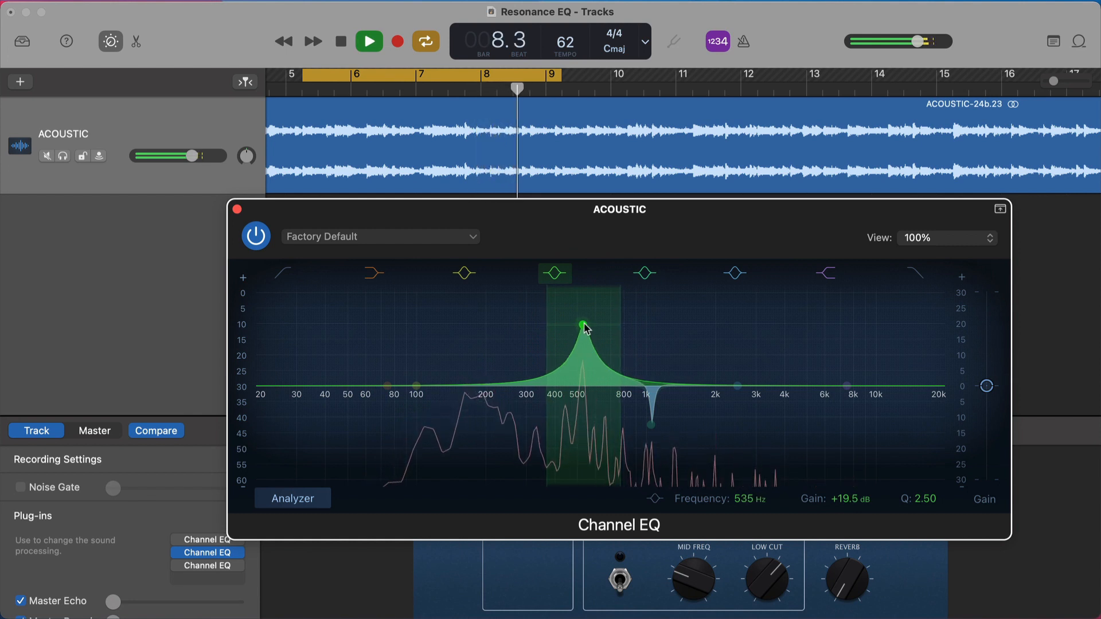
left_click(584, 324)
left_click(583, 324)
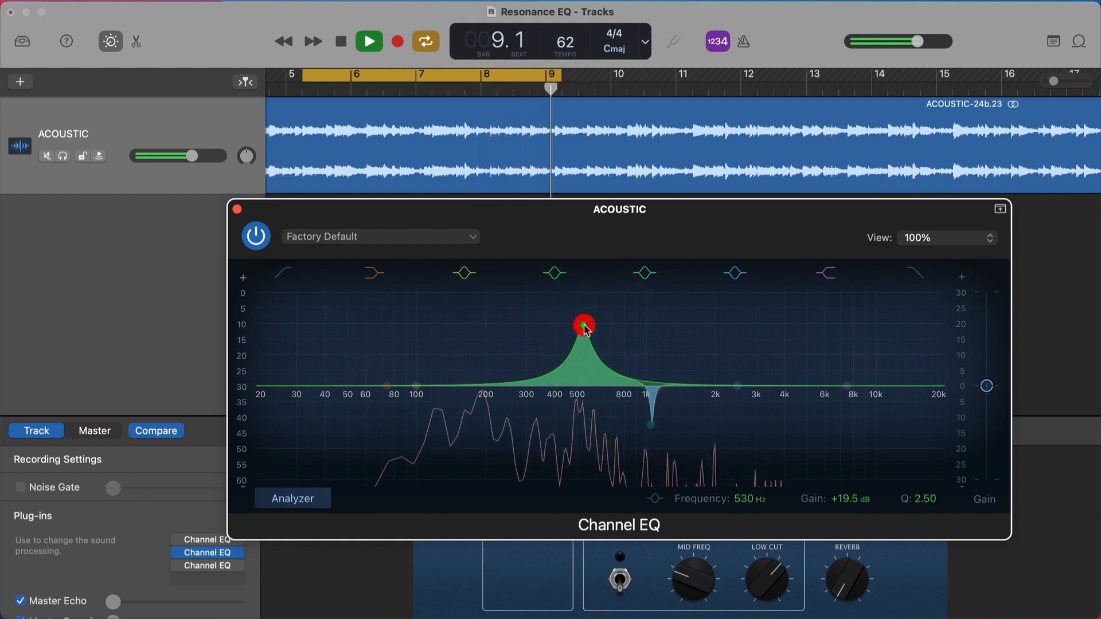
left_click_drag(623, 320, 588, 316)
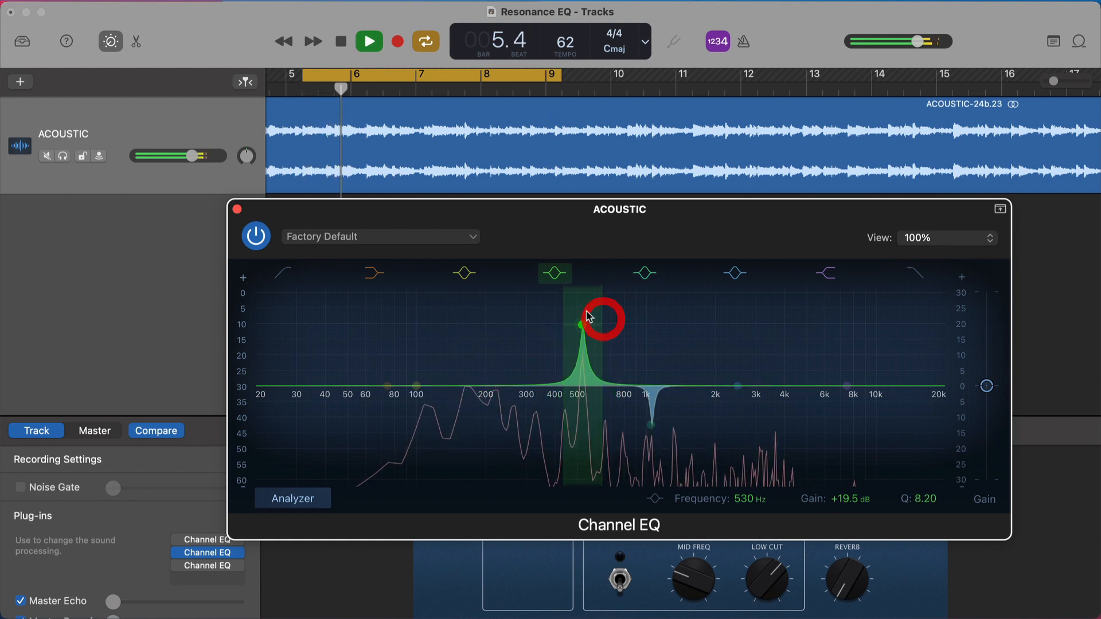
left_click(553, 275)
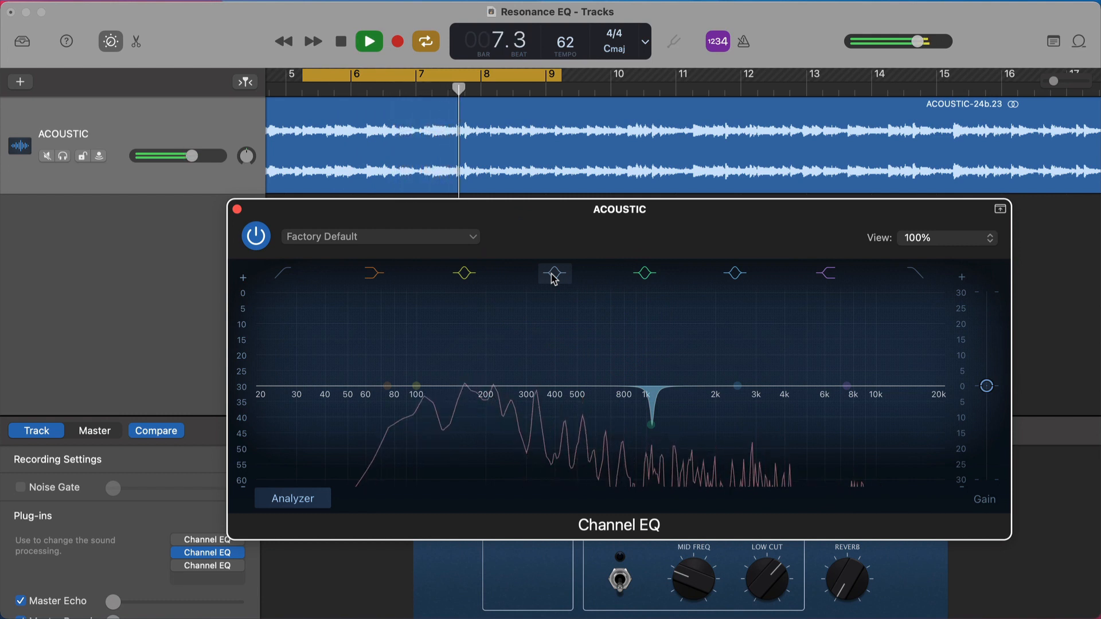
left_click(553, 276)
key("space")
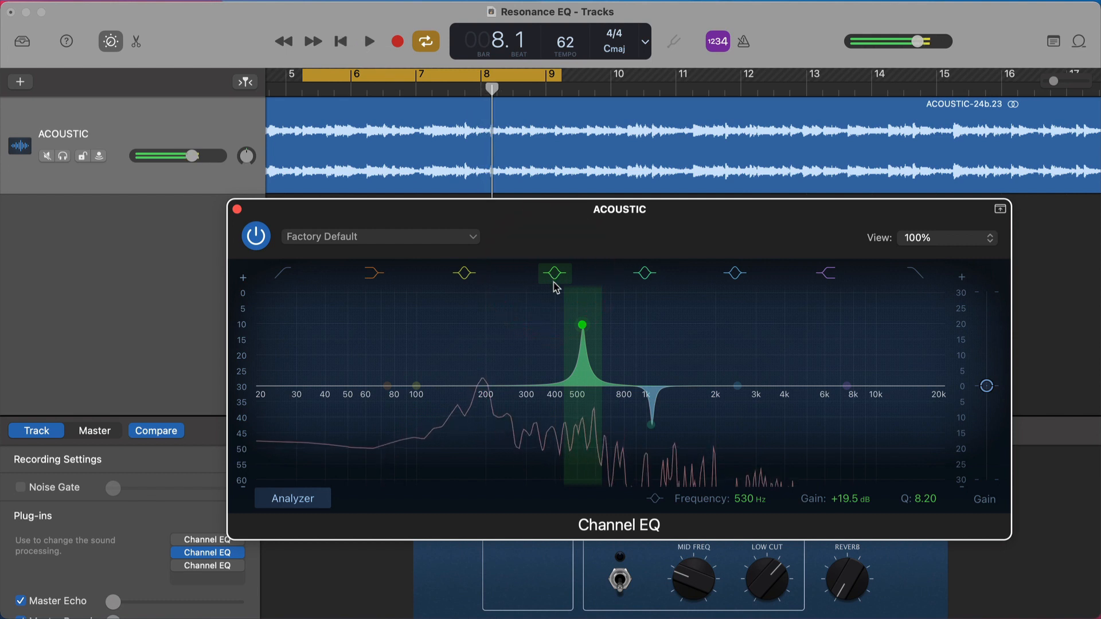
Step: Cut the 530 Hz band's gain to about -6.4 dB during playback and compare the loop with the band off and on
left_click_drag(584, 329, 594, 362)
key("space")
left_click_drag(595, 363, 597, 418)
left_click(558, 274)
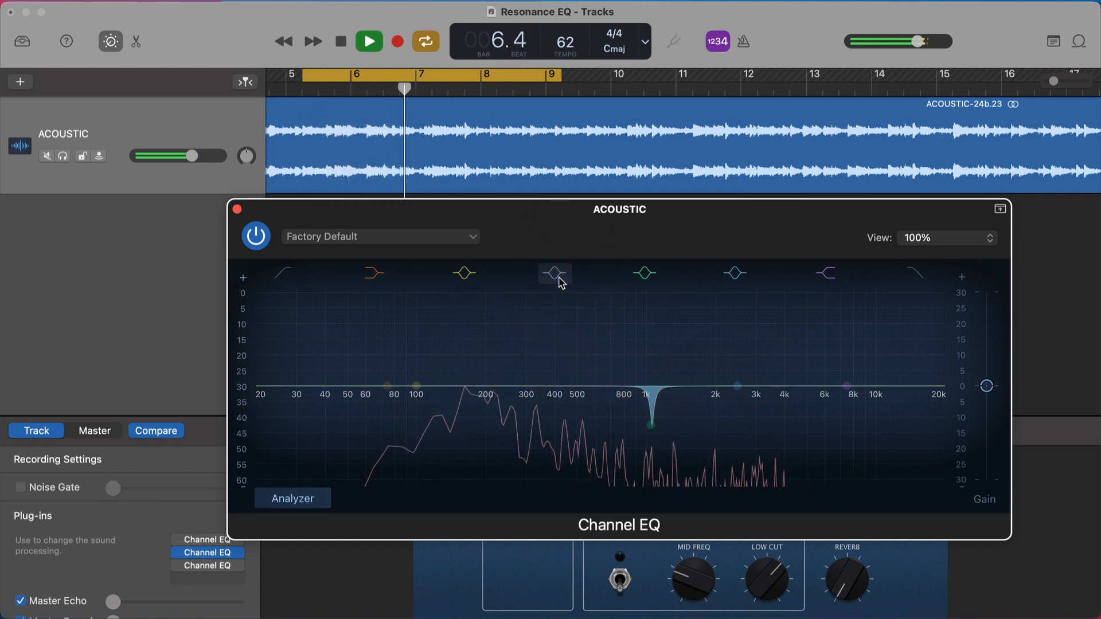
left_click(560, 280)
left_click(560, 280)
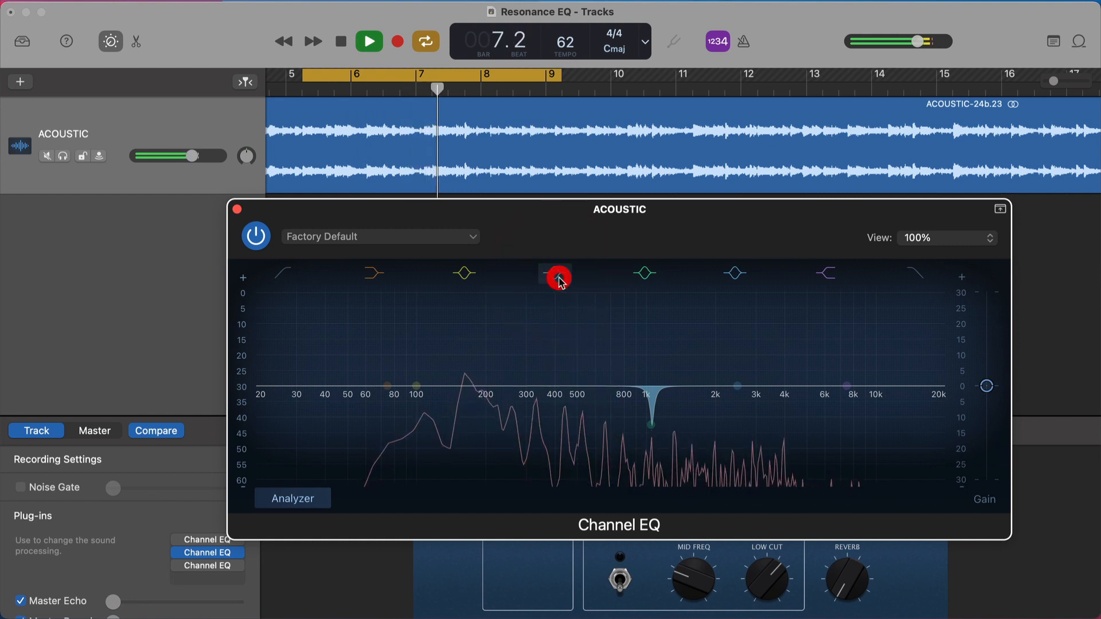
left_click(560, 280)
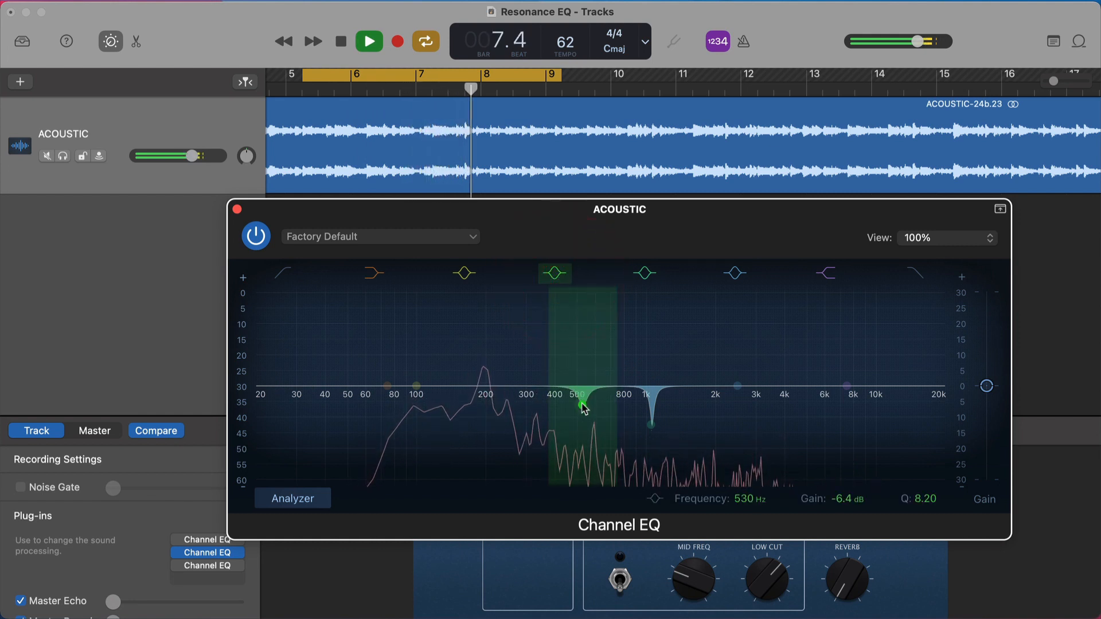
Step: Refine the 530 Hz cut to -6.8 dB with Q 13.0, compare it off and on, and stop playback
left_click(582, 405)
left_click_drag(604, 388, 609, 361)
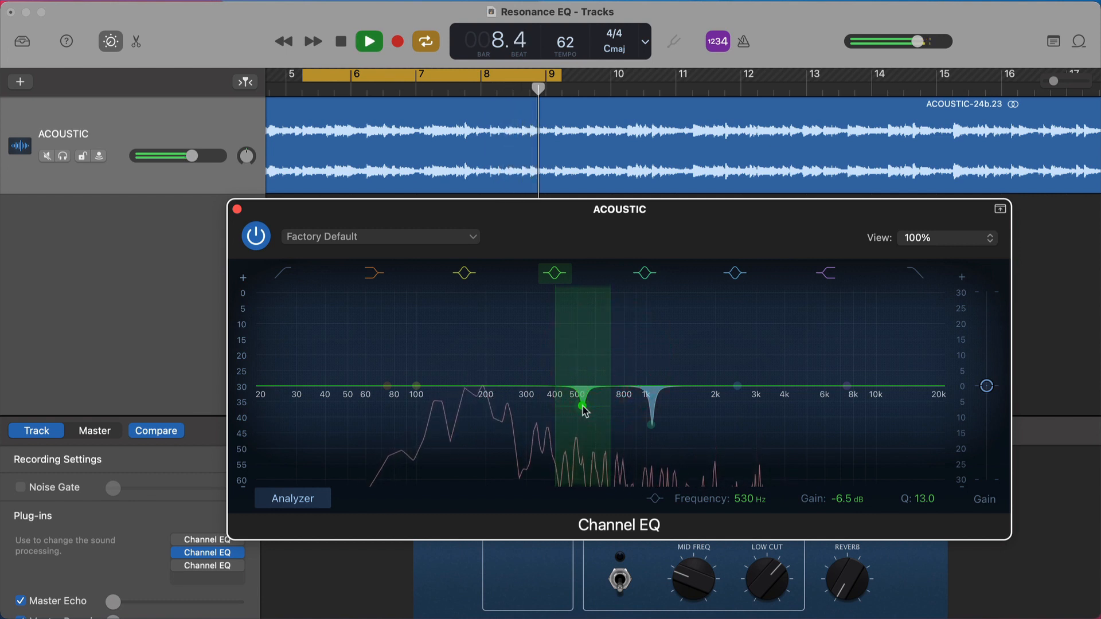
left_click(582, 406)
left_click(554, 279)
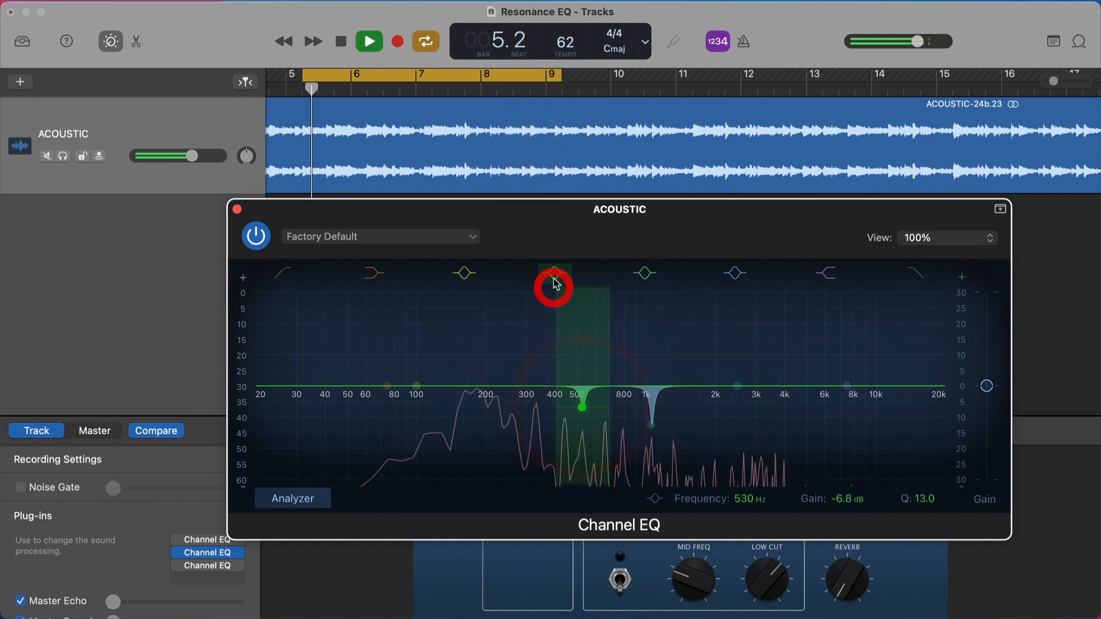
left_click(554, 279)
key("space")
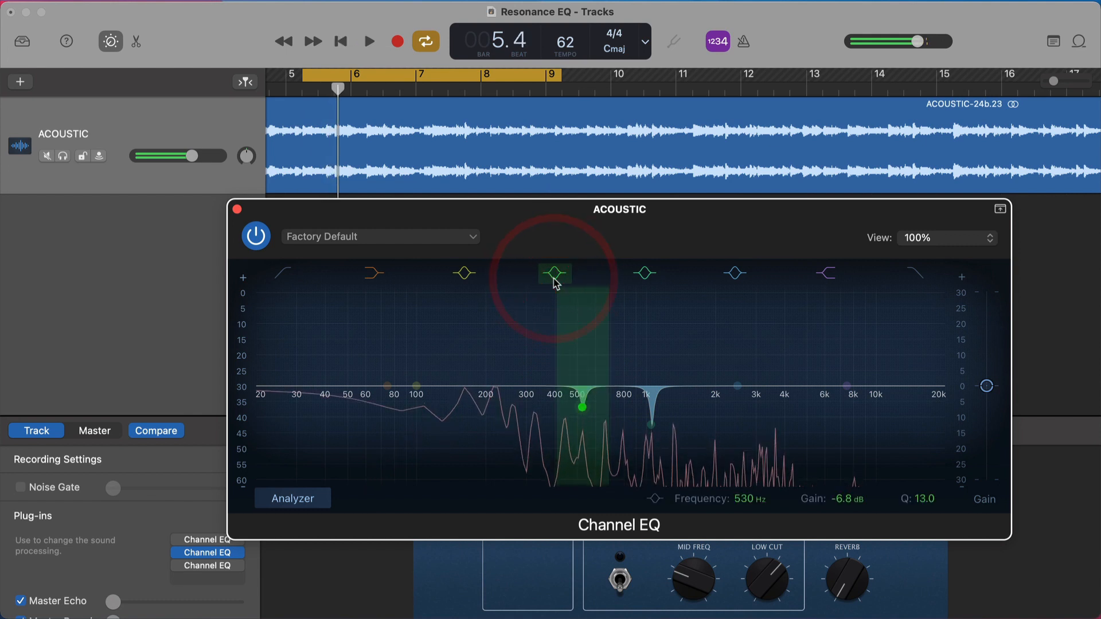
Step: Sweep the yellow bell band to the resonance at 340 Hz during playback and cut it to about -7.5 dB with Q 14.0
left_click_drag(434, 371, 469, 365)
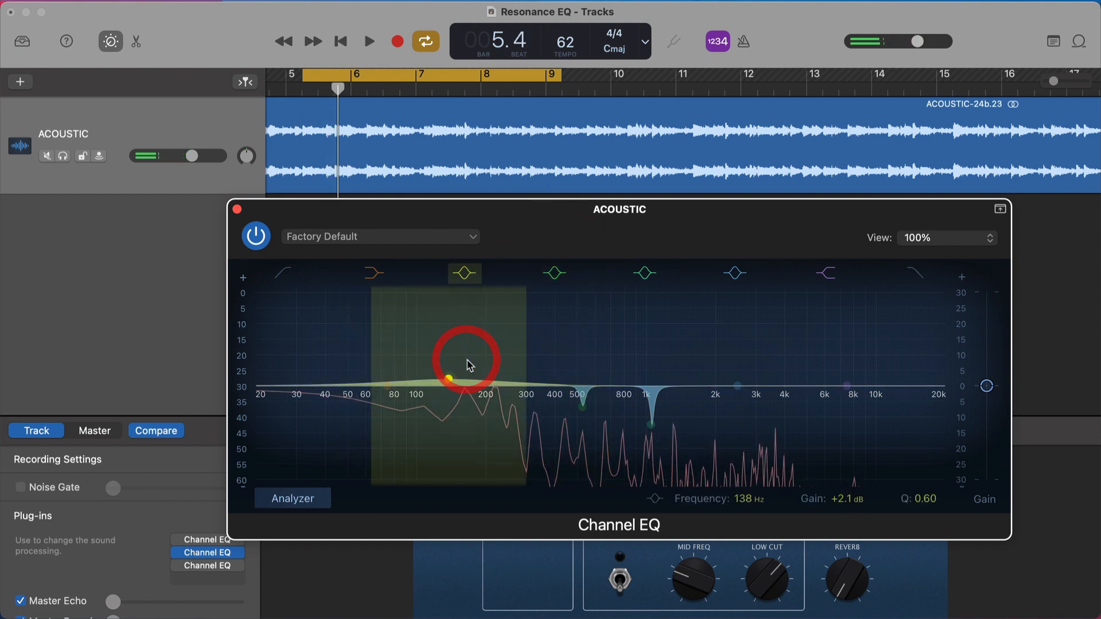
key("space")
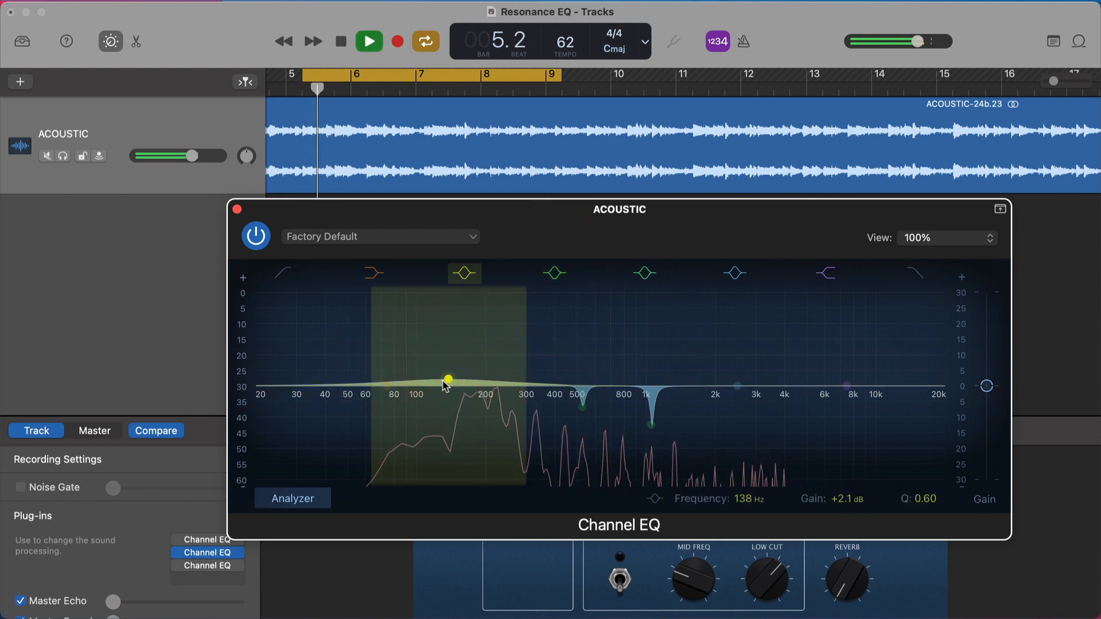
left_click_drag(447, 380, 544, 396)
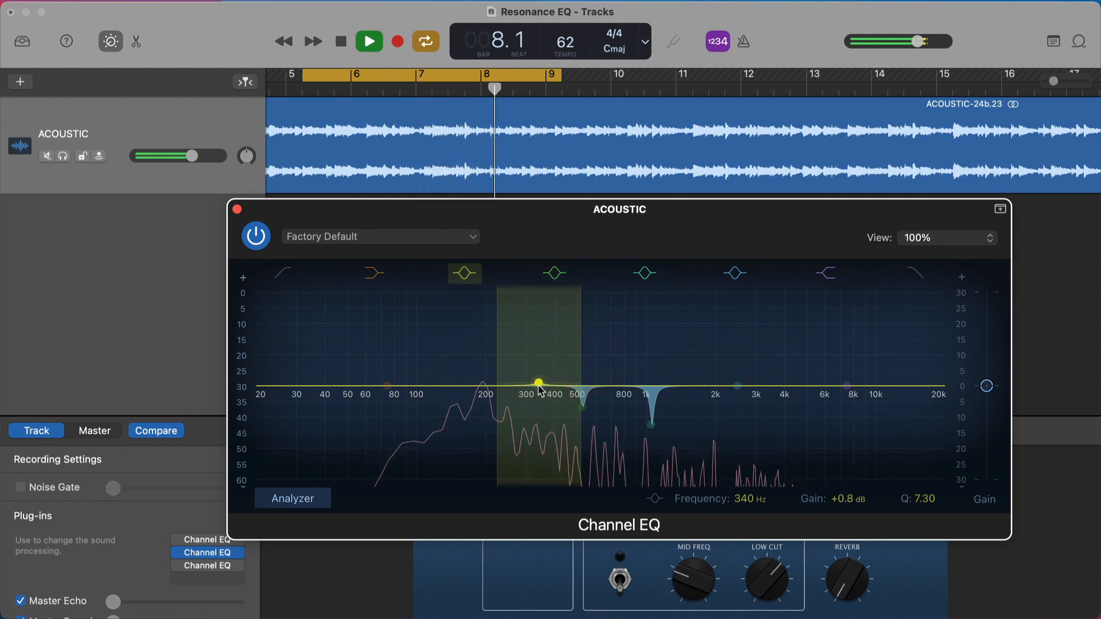
left_click(539, 387)
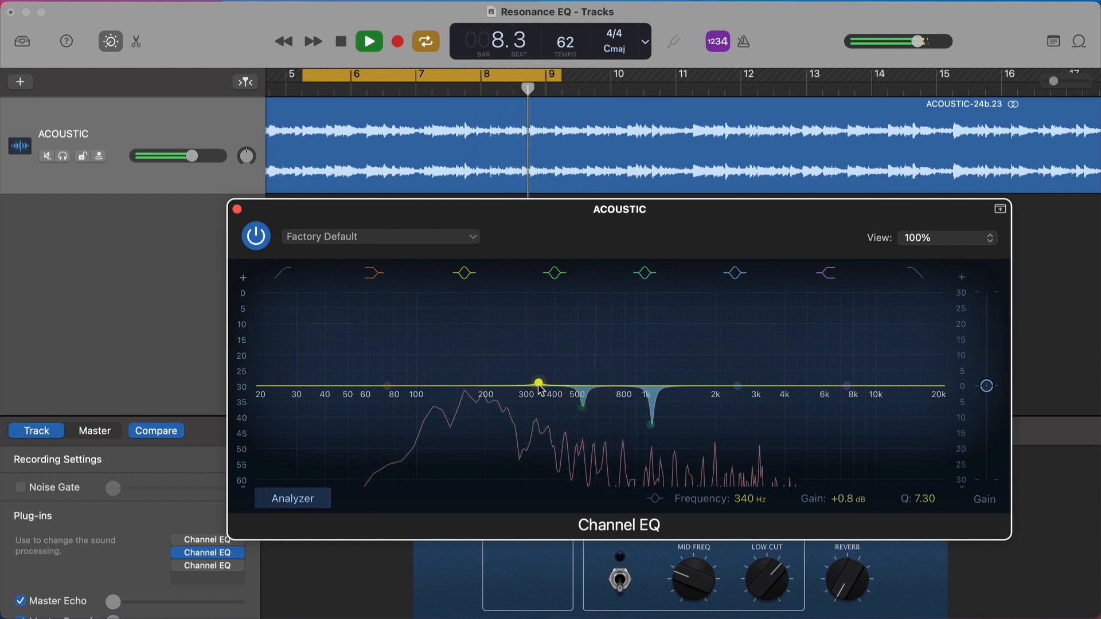
mouse_move(540, 388)
left_mouse_down()
mouse_move(542, 336)
mouse_move(539, 408)
left_mouse_up()
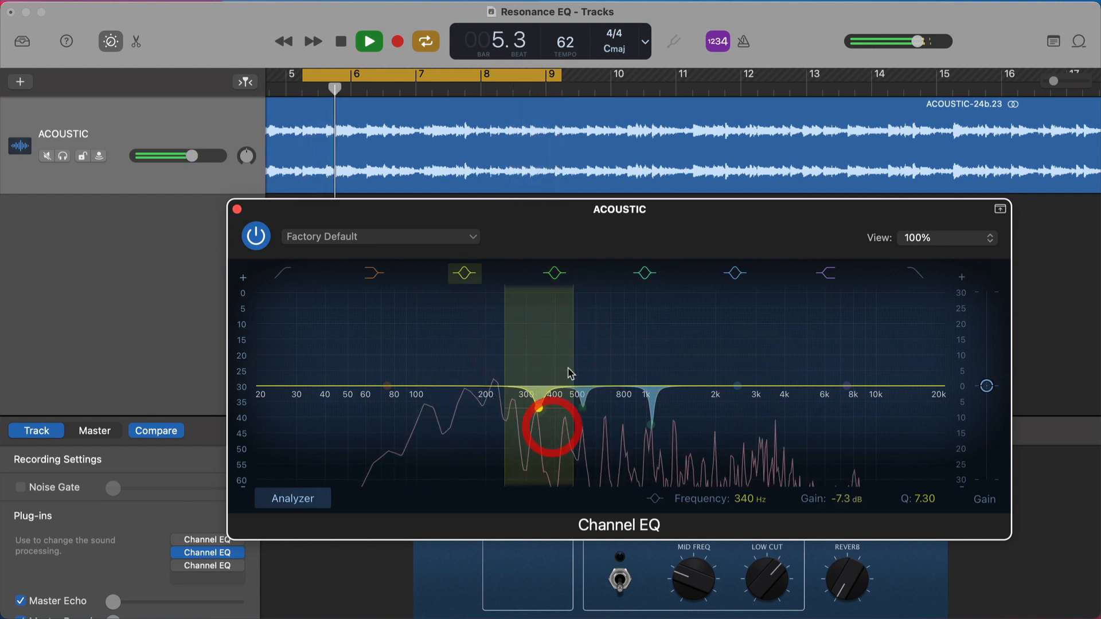
left_click_drag(573, 357, 563, 355)
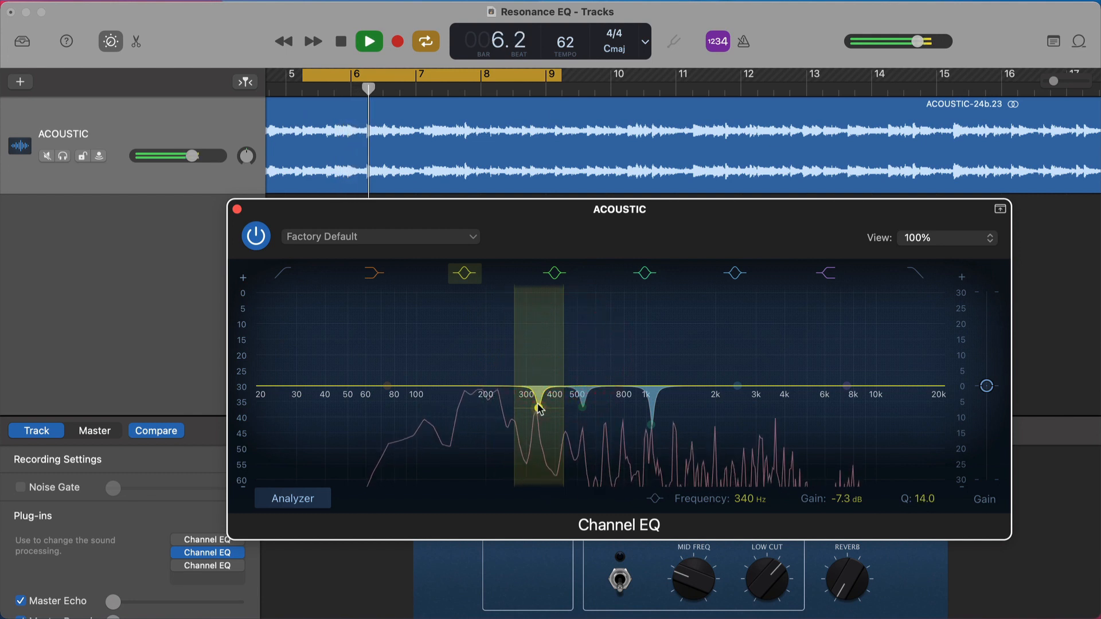
Step: Fine-tune the 530 Hz band to 525 Hz with a gain of -8.1 dB and Q 16.0
left_click(582, 406)
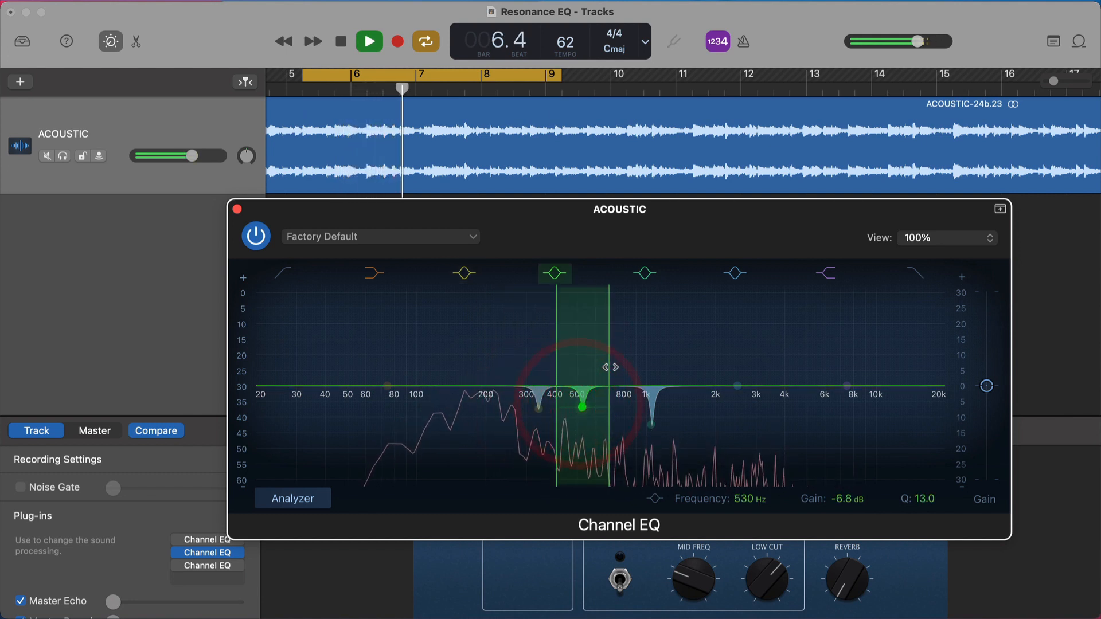
left_click_drag(611, 367, 607, 366)
left_click_drag(582, 407, 582, 409)
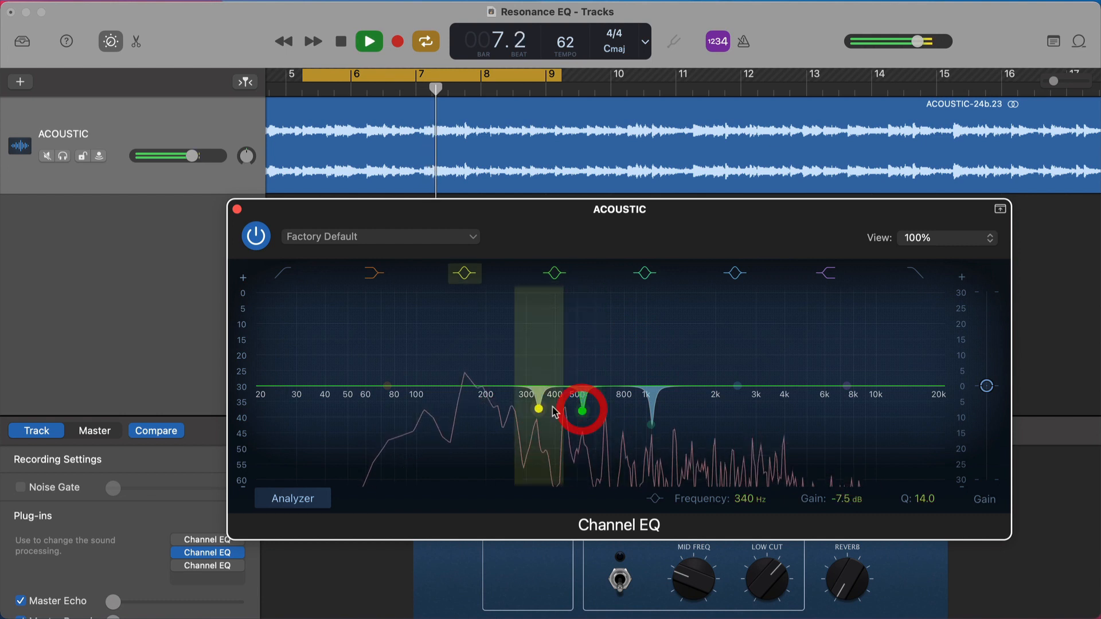
Step: Compare the loop with the 340 Hz cut off and on, leave the band enabled, and stop playback
left_click(539, 409)
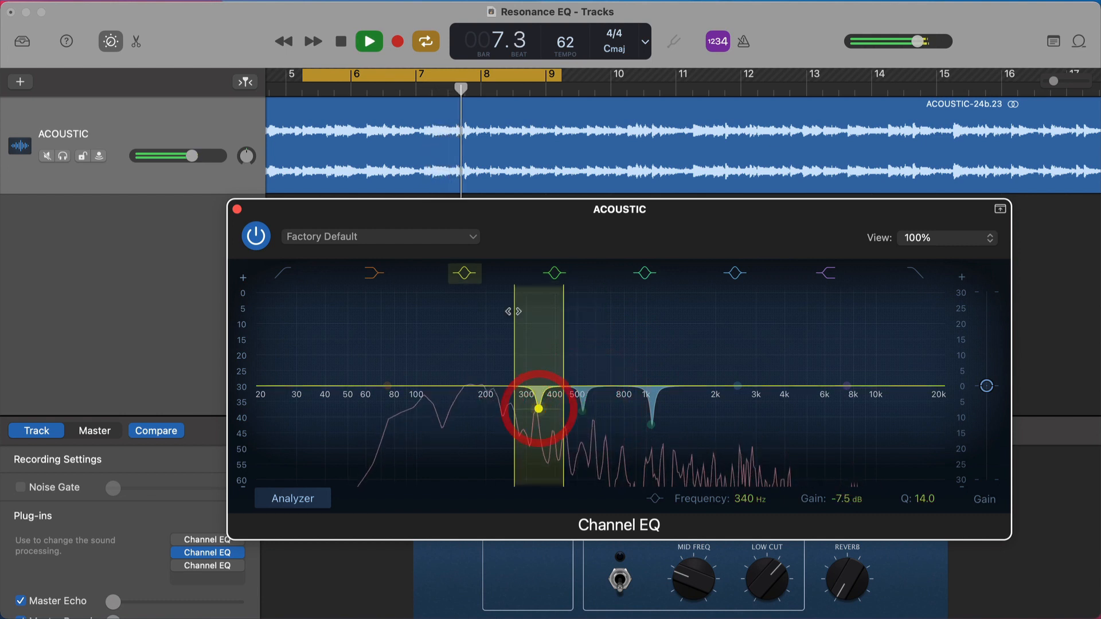
left_click(469, 275)
left_click(469, 275)
key("space")
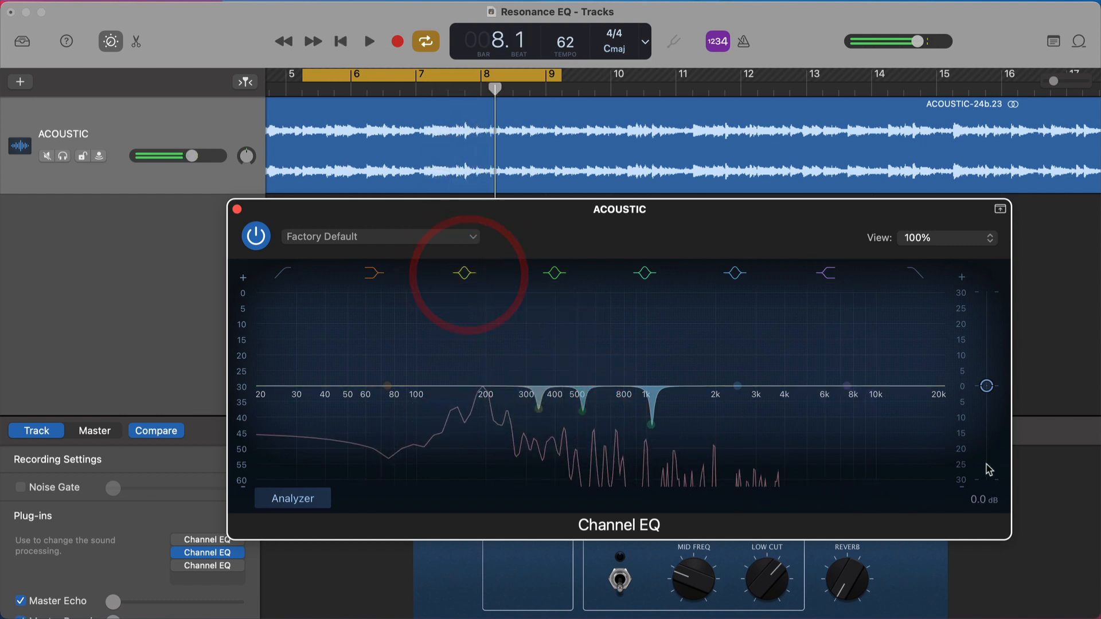
Step: Sweep the blue 2500 Hz band as a narrow boost during playback and cut it at 2000 Hz to -12.3 dB with Q 18.0
left_click_drag(737, 384, 738, 360)
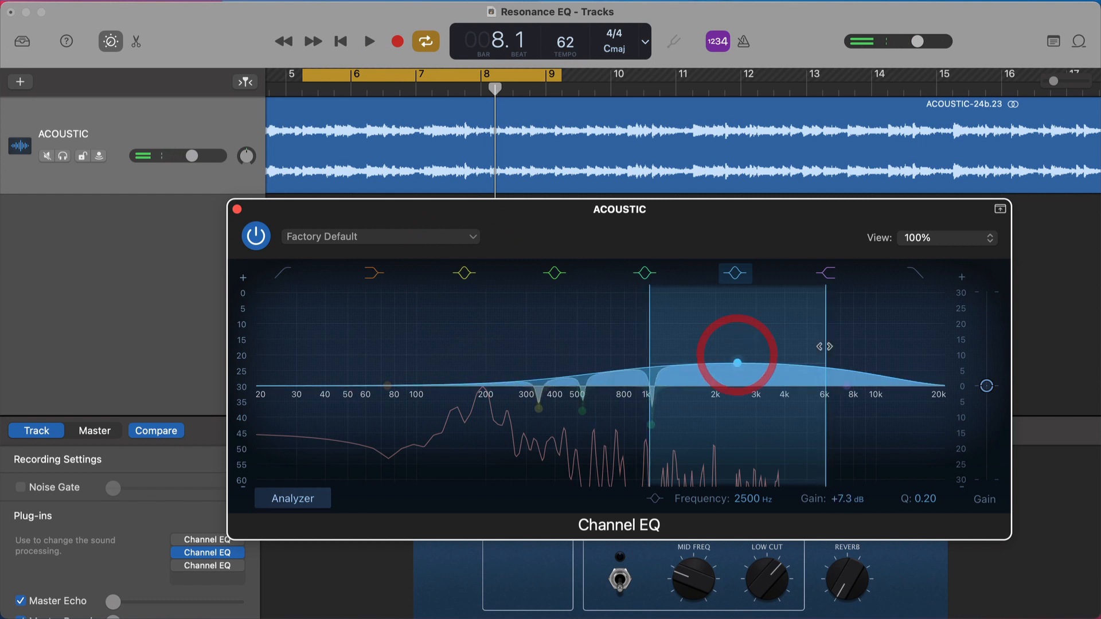
left_click_drag(831, 346, 695, 337)
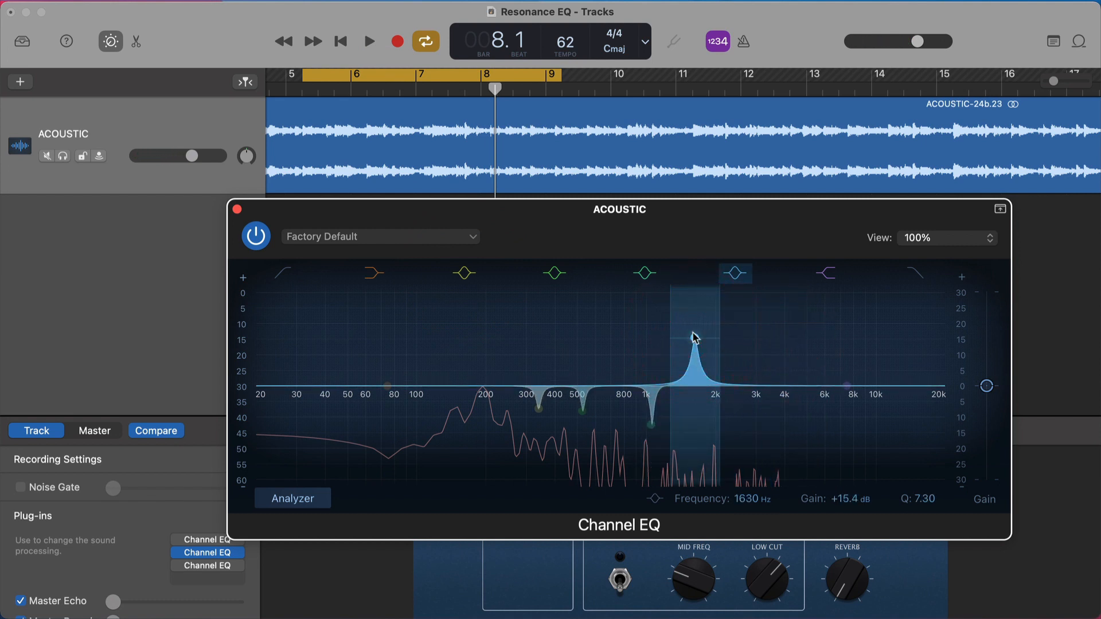
key("space")
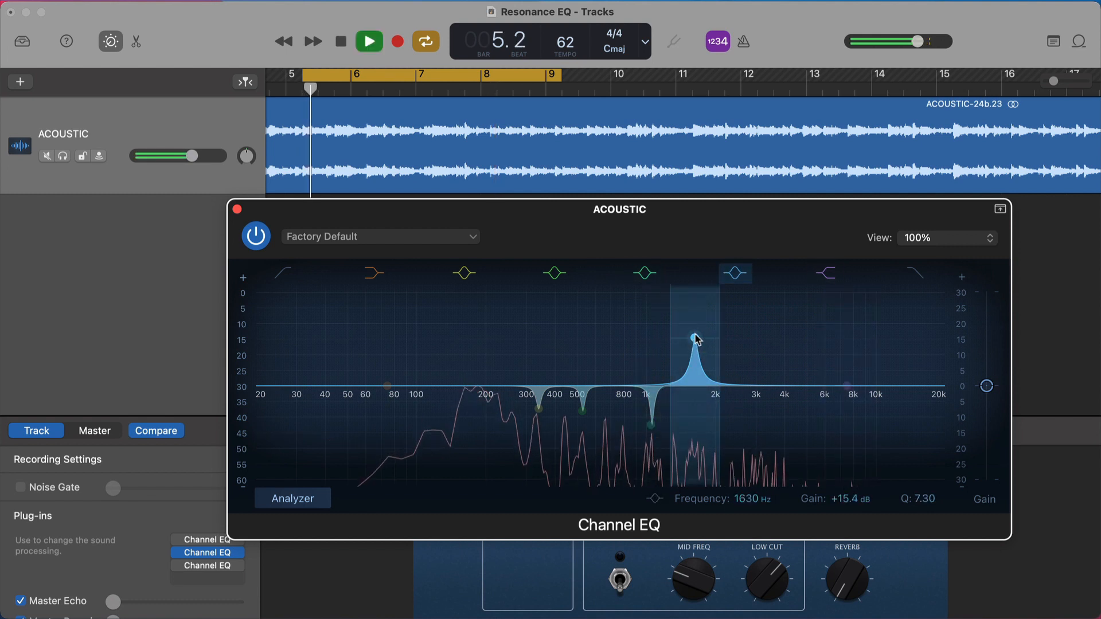
left_click_drag(692, 346, 724, 414)
left_click_drag(746, 366, 735, 368)
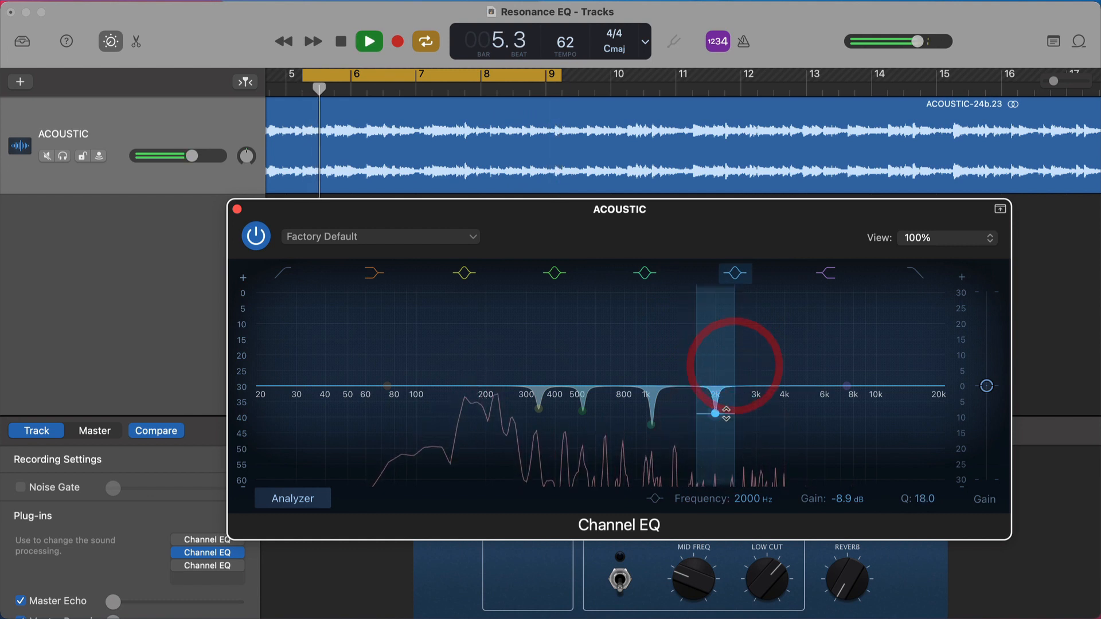
left_click_drag(724, 415, 726, 427)
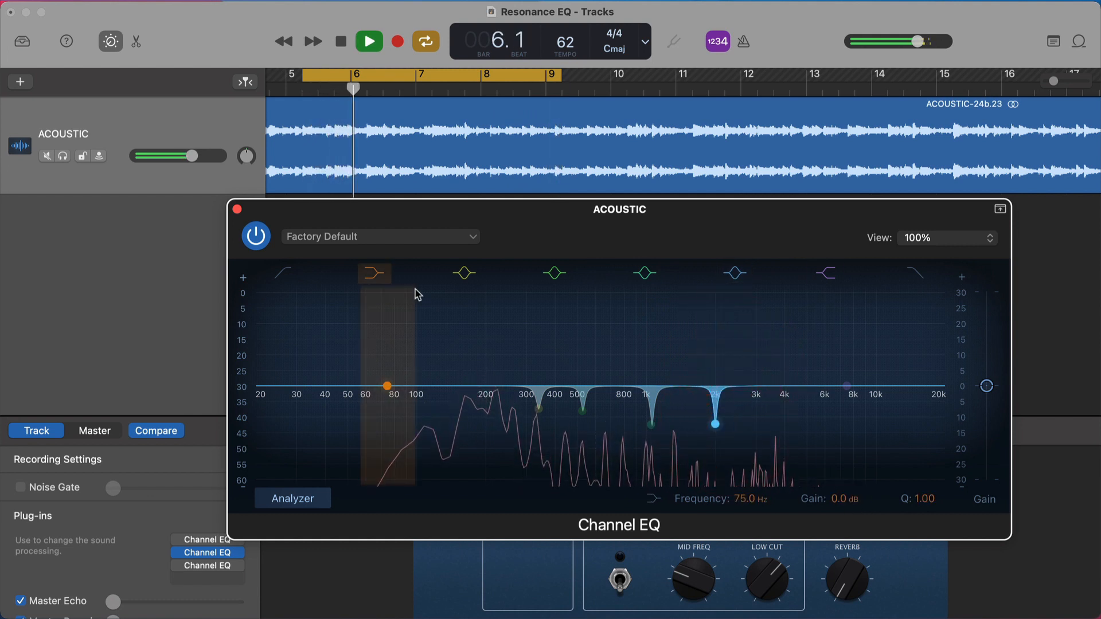
Step: Compare the loop with the whole Channel EQ bypassed and active, leave it active, and stop playback
left_click(255, 235)
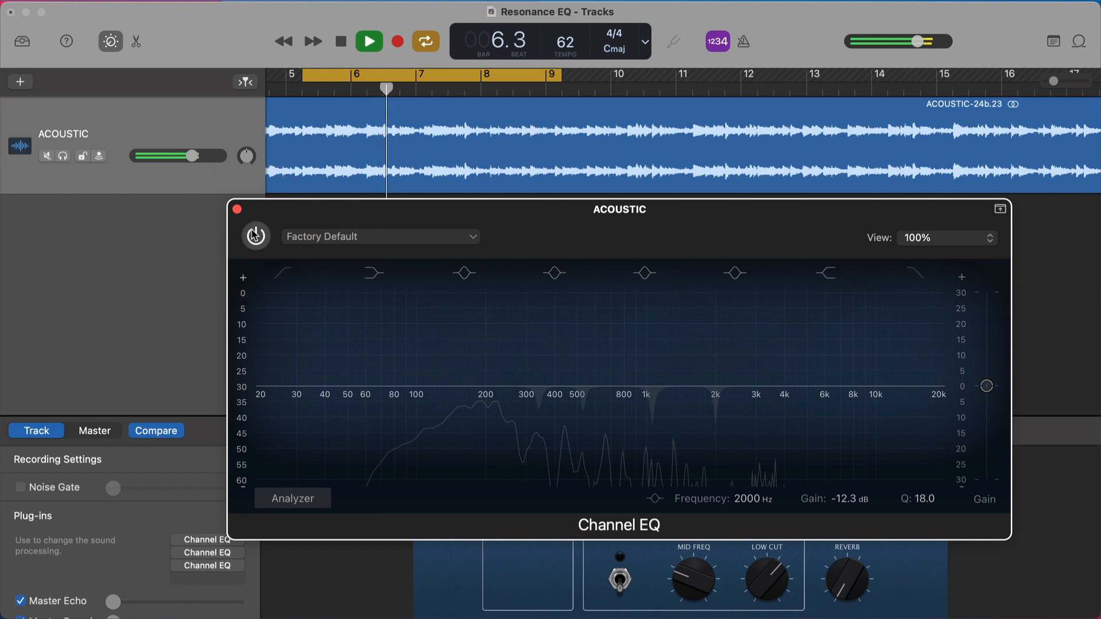
left_click(255, 235)
left_click(253, 234)
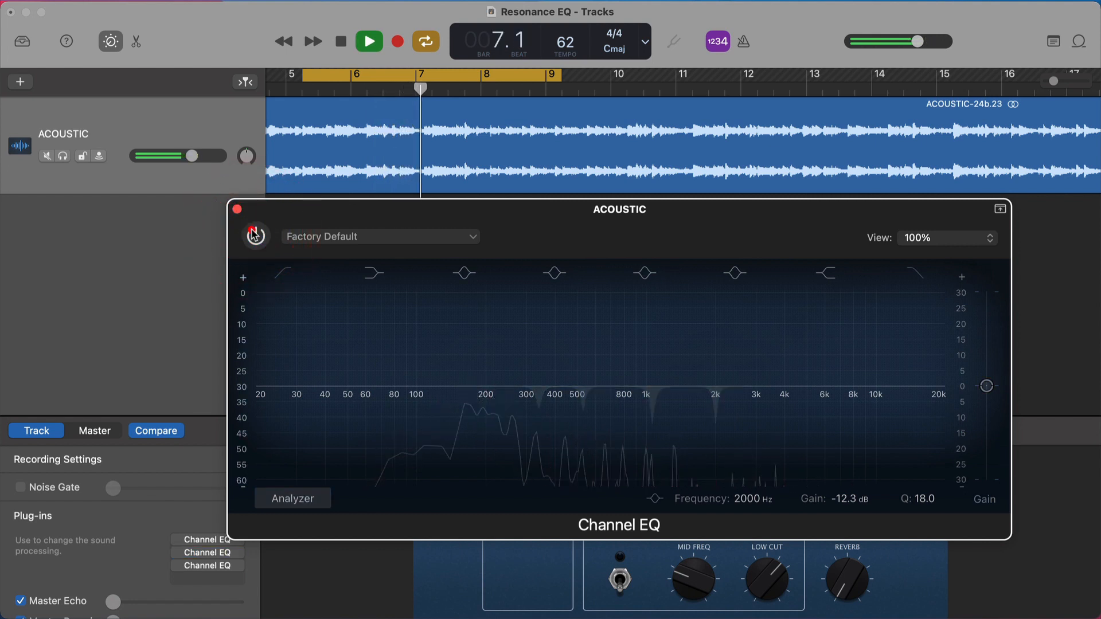
left_click(253, 234)
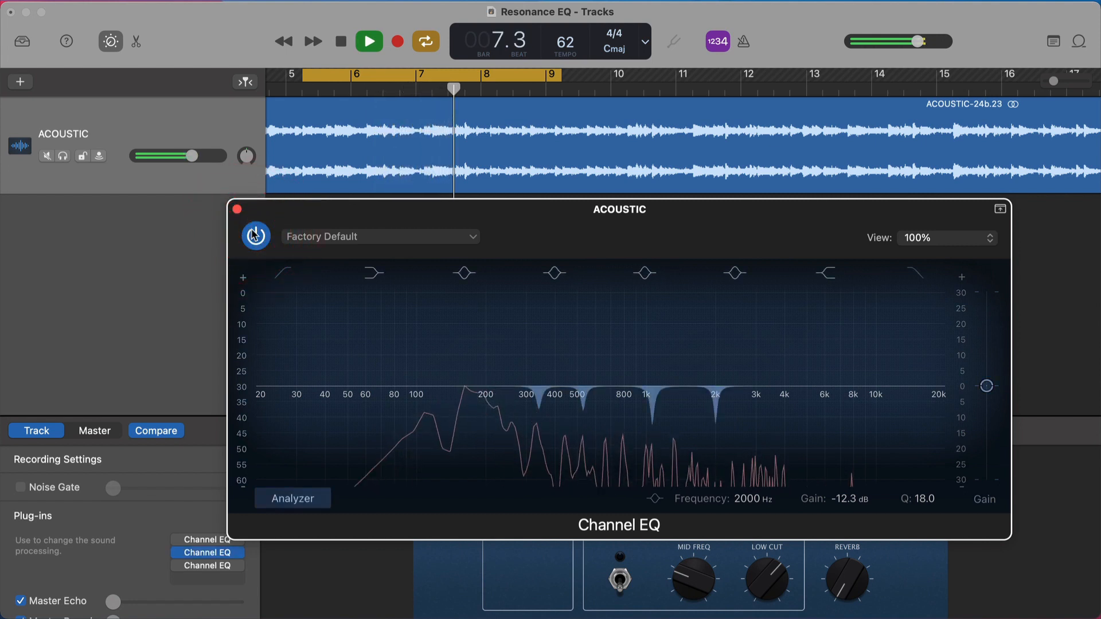
key("space")
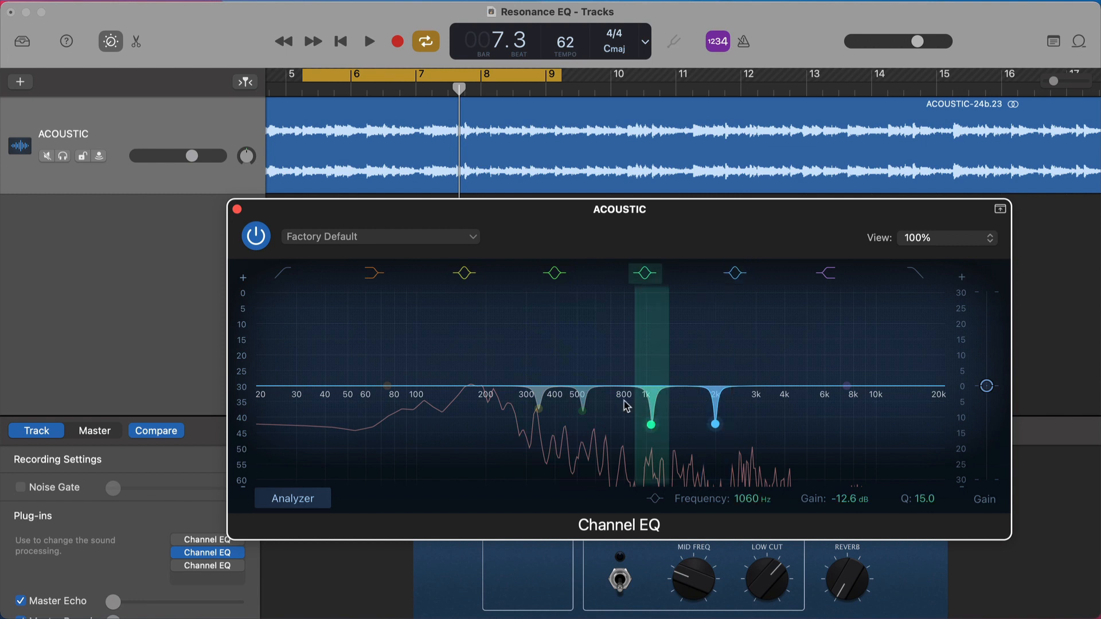
Step: Review the frequency, gain and Q settings of the 525 Hz, 1060 Hz and 2000 Hz cuts
left_click(583, 412)
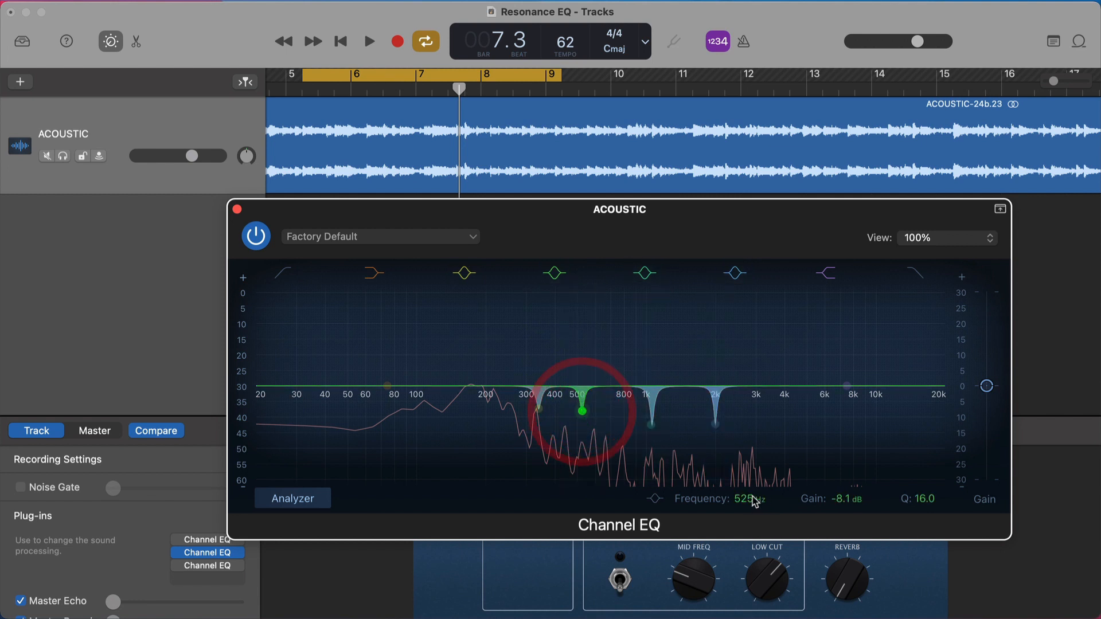
left_click(650, 426)
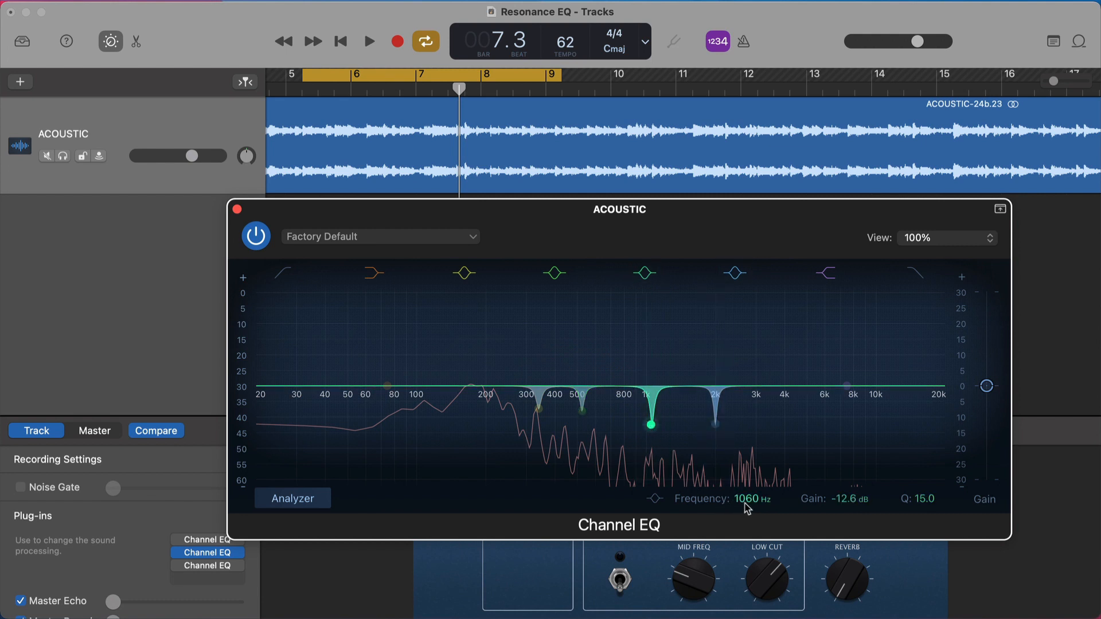
left_click(715, 423)
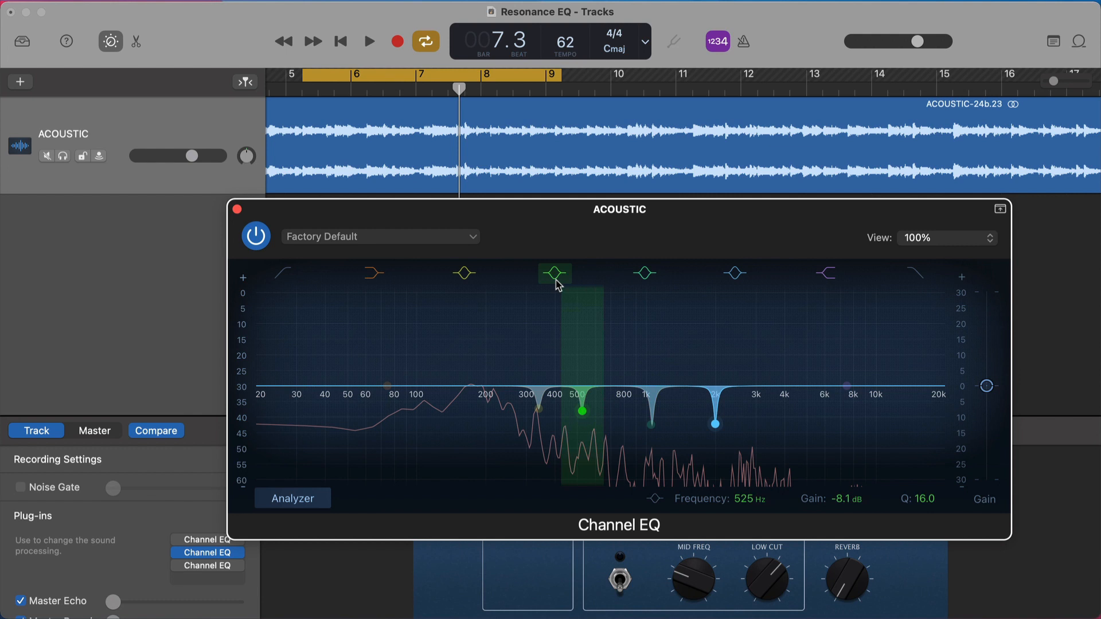
Step: Close the resonance EQ window and open the third Channel EQ plug-in on the ACOUSTIC track
left_click(236, 208)
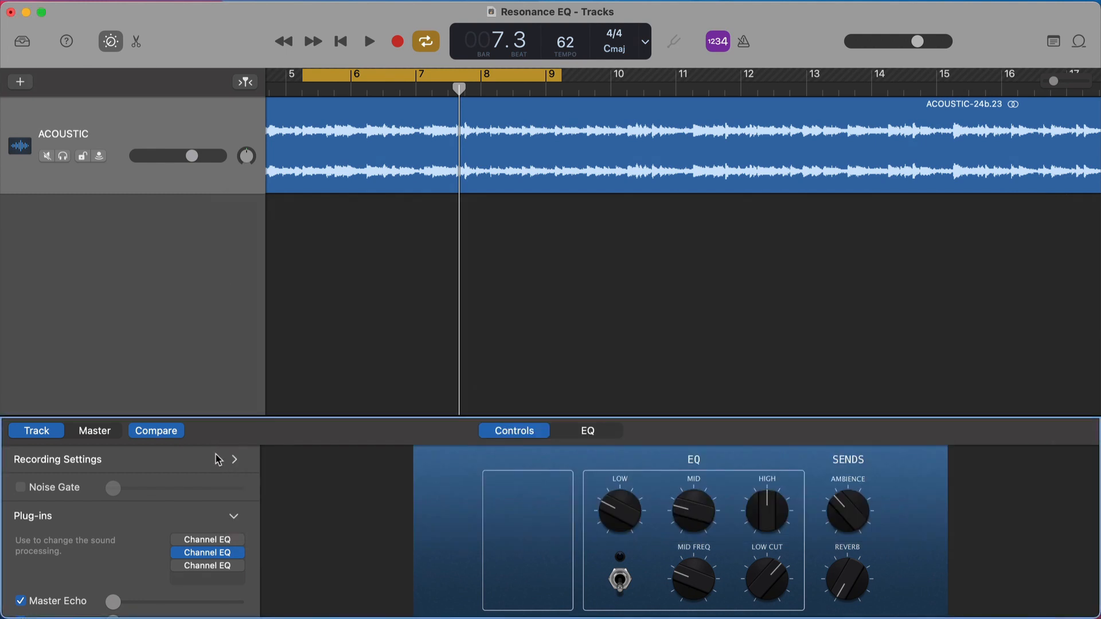
left_click(207, 568)
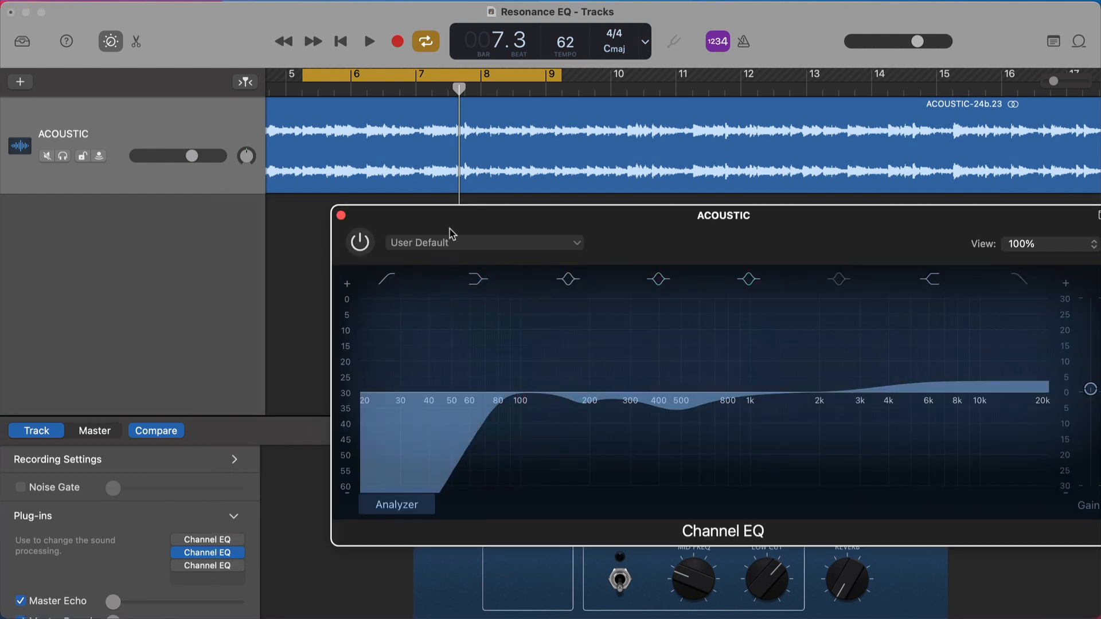
Step: Play the loop, switch on the third Channel EQ on the ACOUSTIC track during playback to hear its effect, and stop playback
left_click_drag(449, 228, 386, 247)
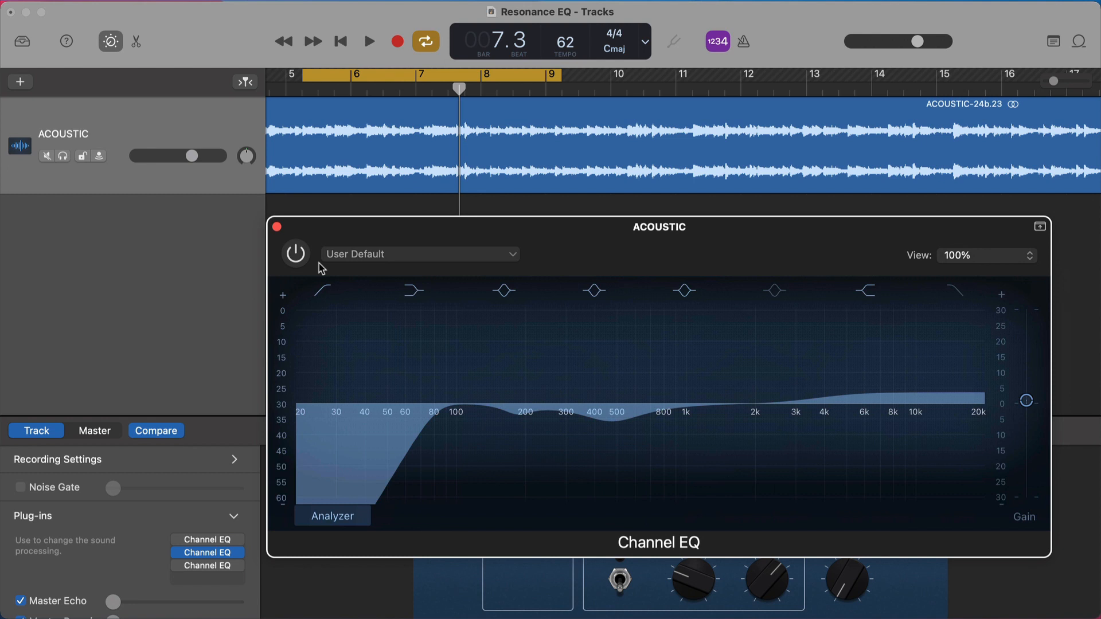
key("space")
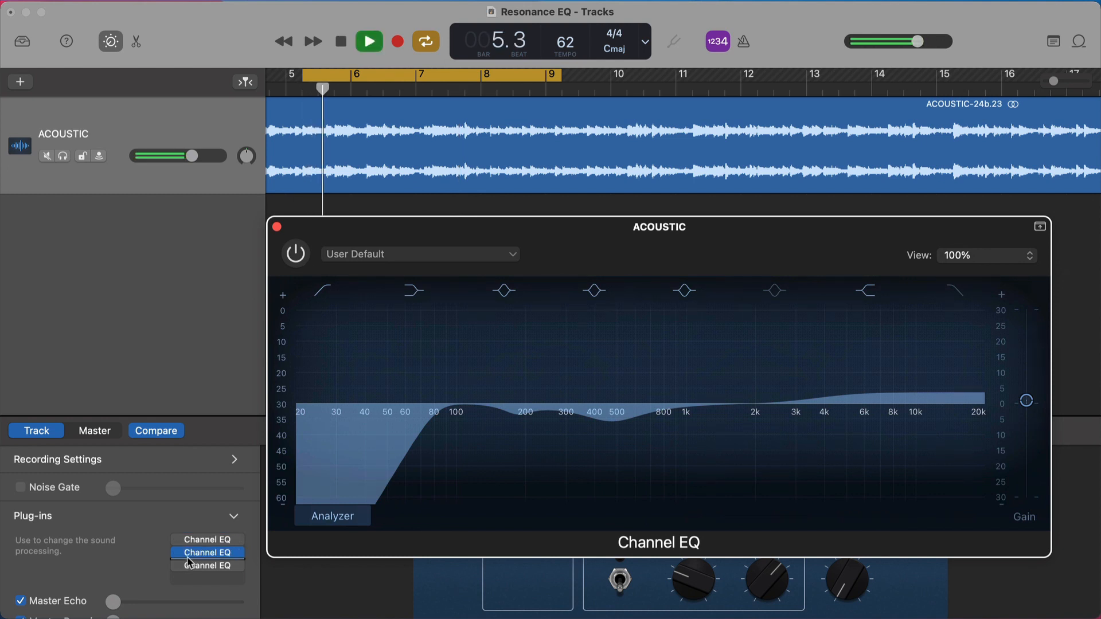
mouse_move(181, 555)
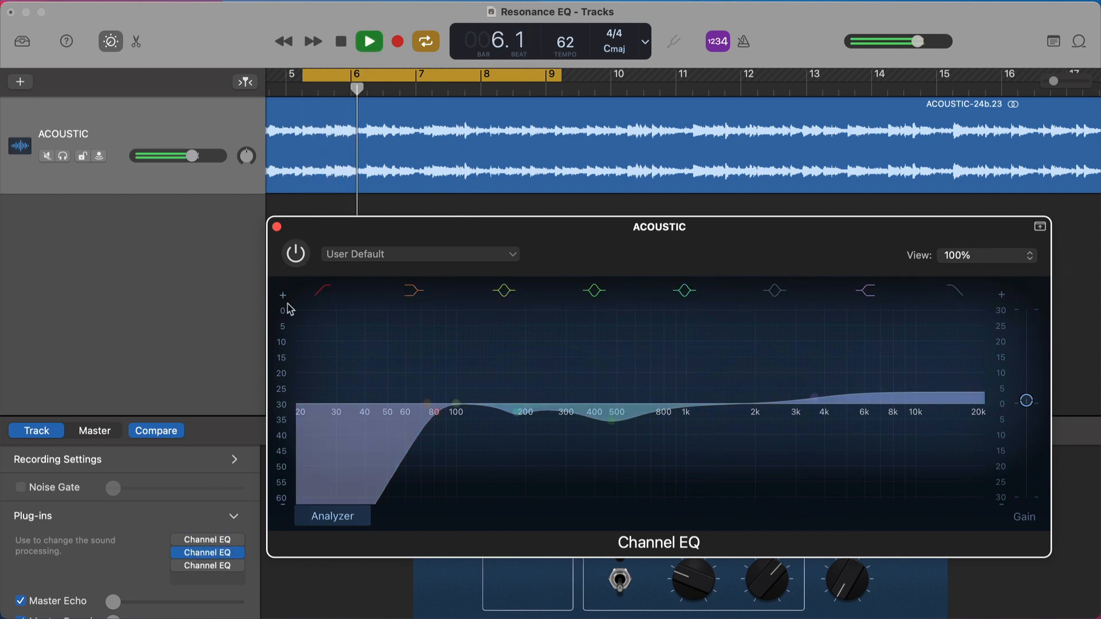
left_click(295, 259)
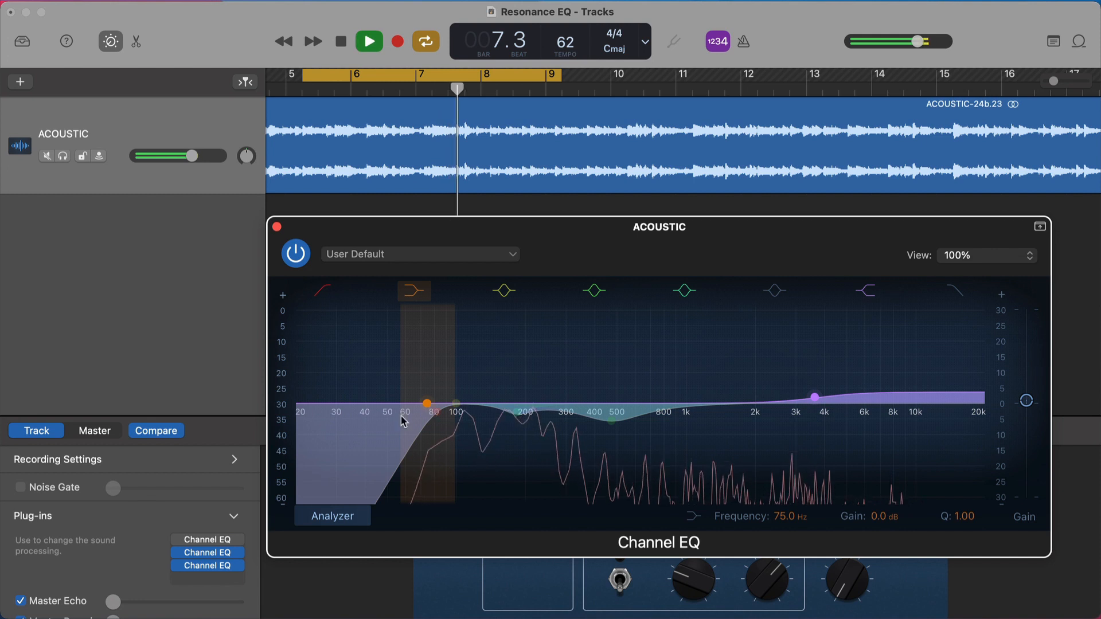
key("space")
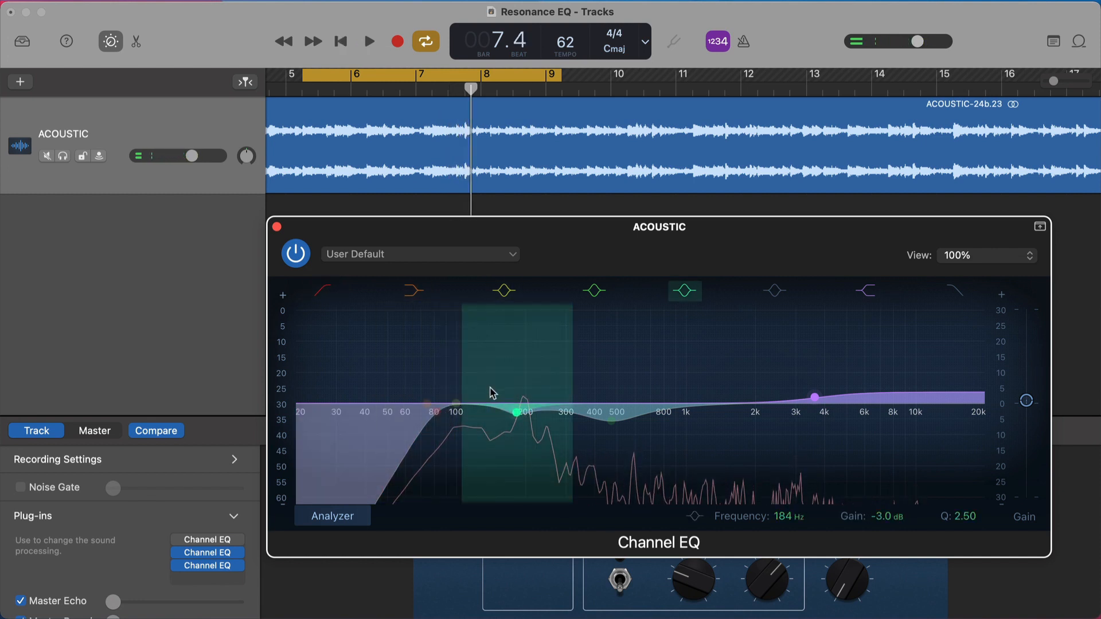
Step: Compare the narrow resonance cuts in the second Channel EQ with the broad tonal curve in the third, and close the plug-in window
left_click(218, 552)
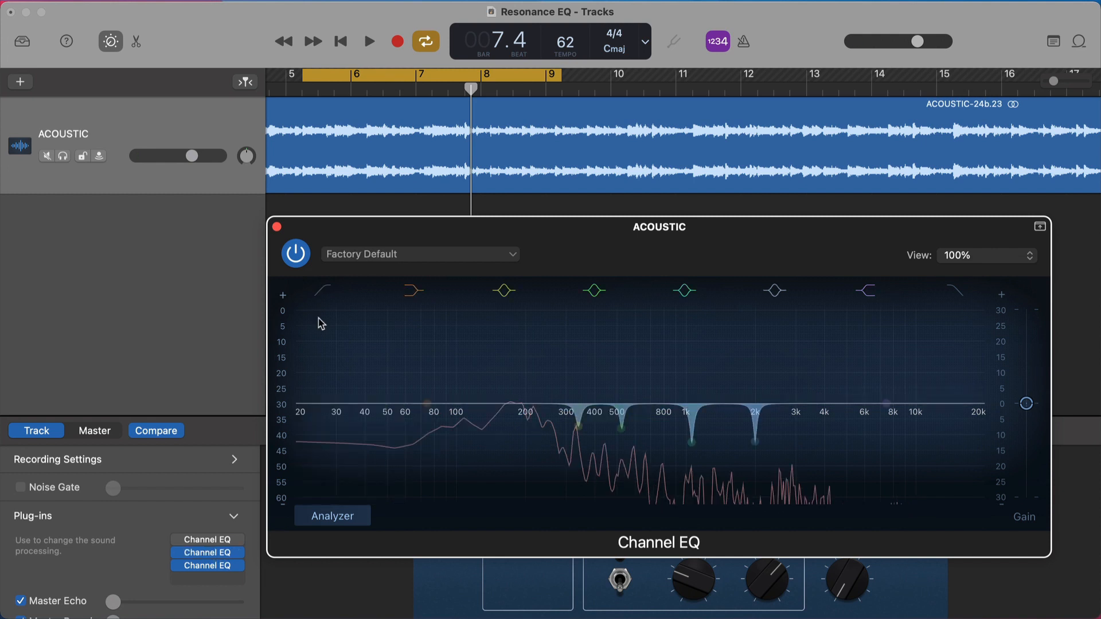
left_click(276, 227)
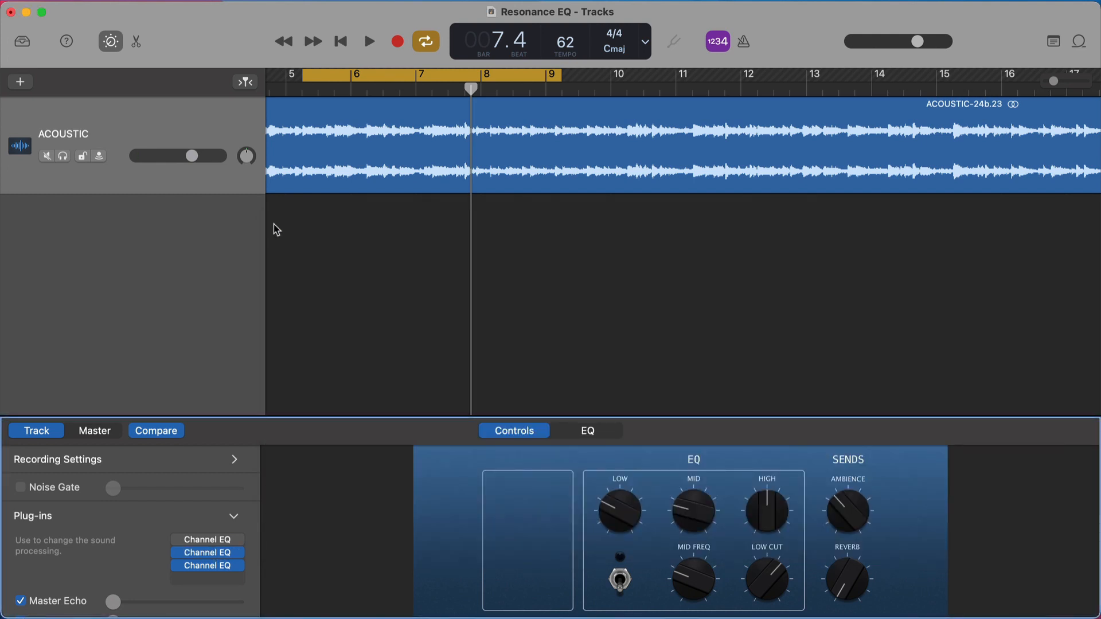
left_click(209, 555)
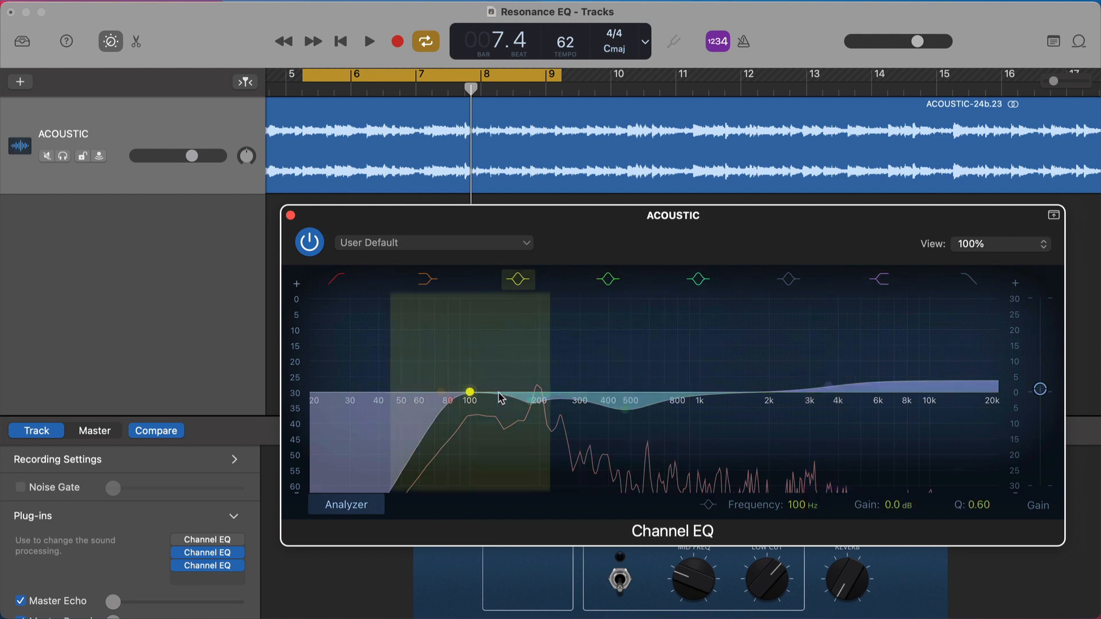
left_click(291, 216)
mouse_move(209, 556)
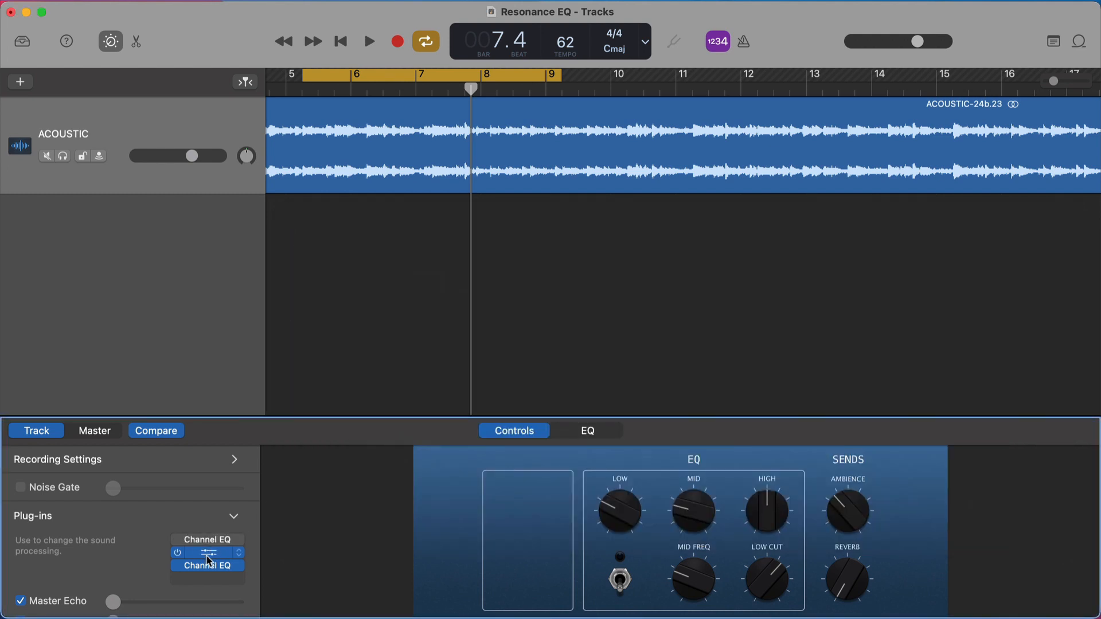
left_click(209, 566)
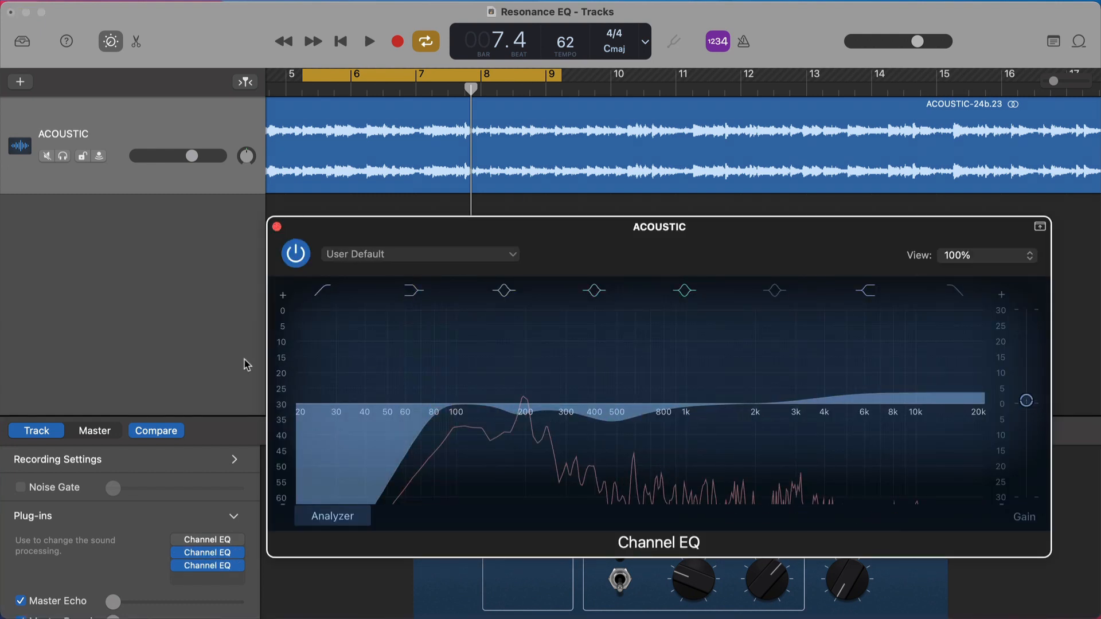
left_click(210, 554)
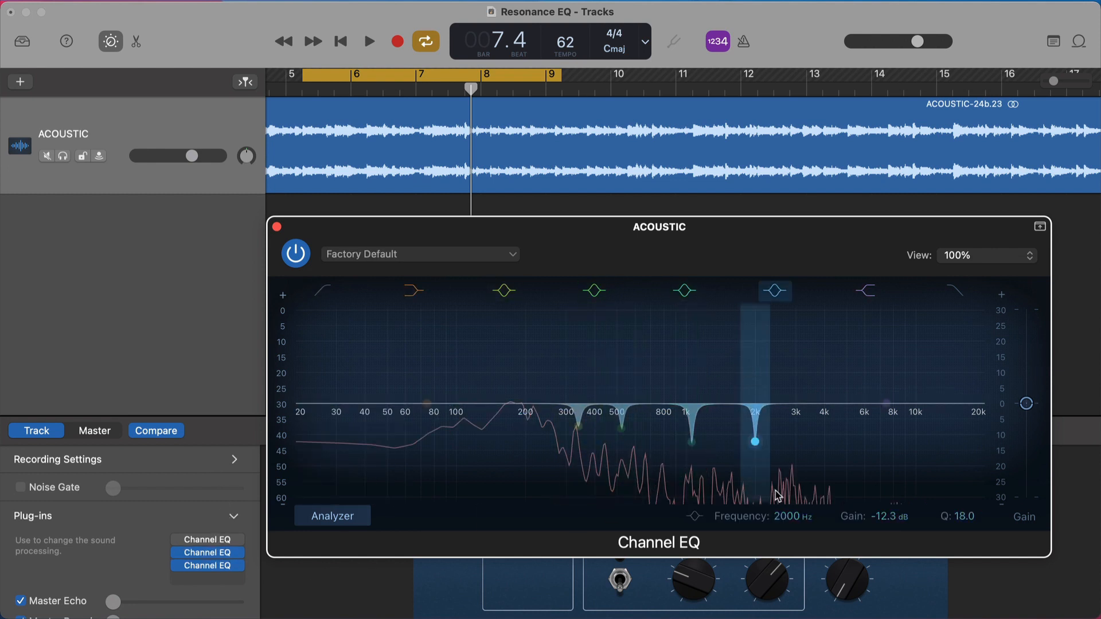
left_click(208, 567)
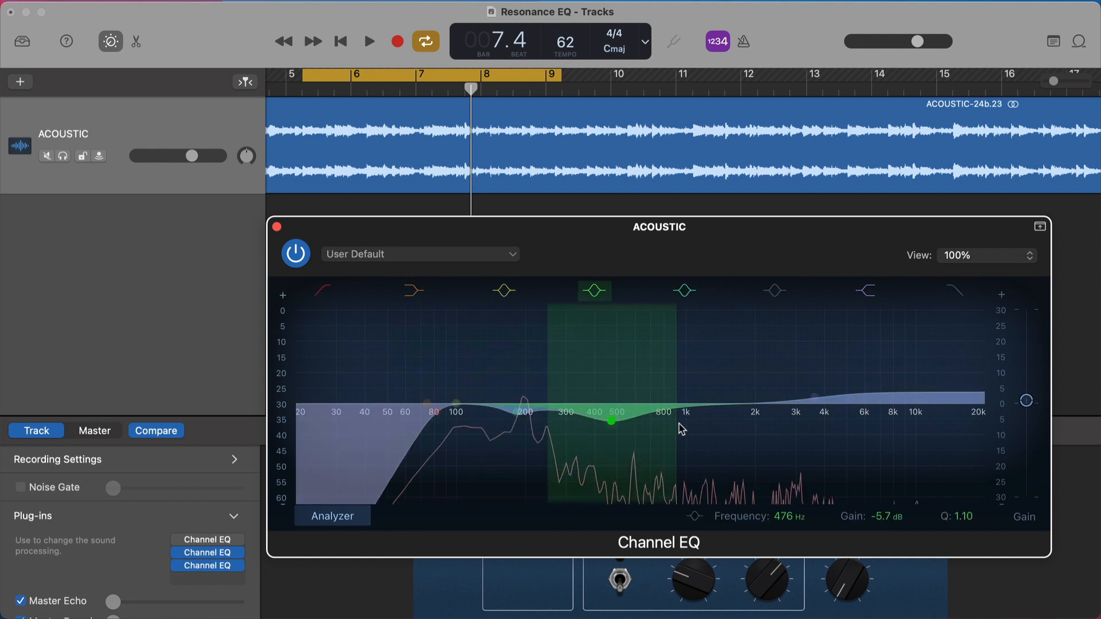
left_click(277, 226)
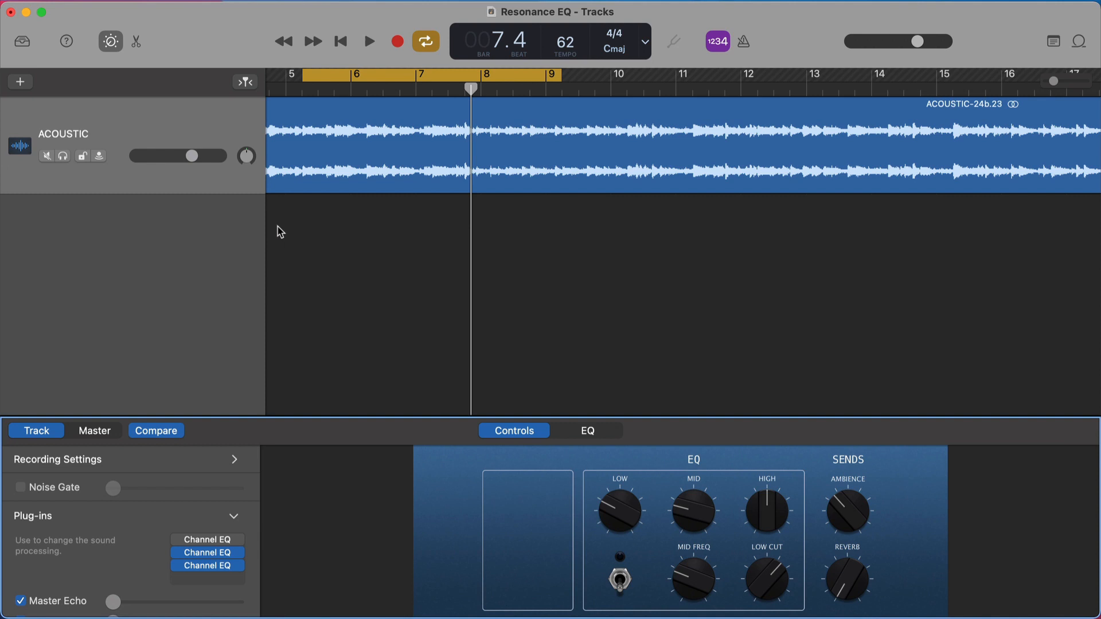